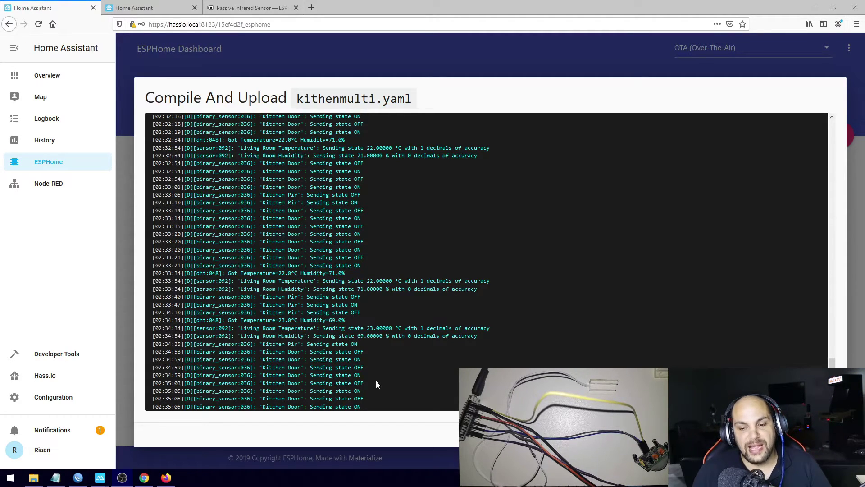
Step: Close the kithenmulti upload log and delete the ESPHome relay integration from Home Assistant
key(Escape)
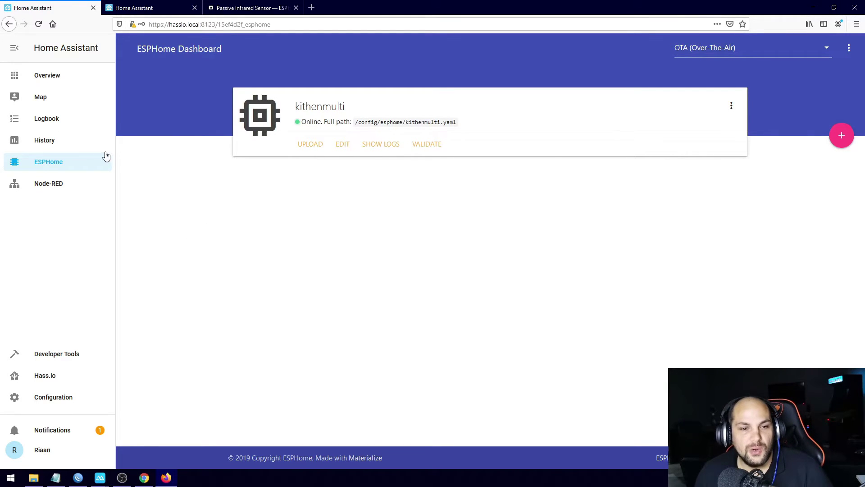
click(43, 76)
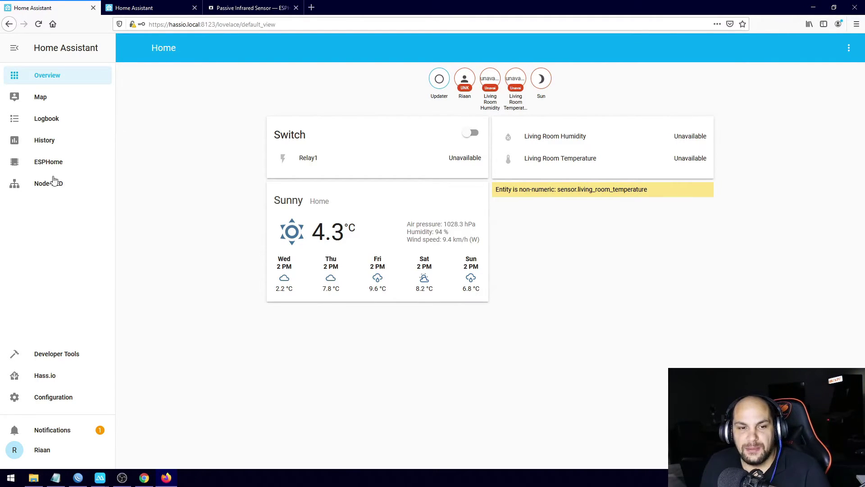
click(67, 401)
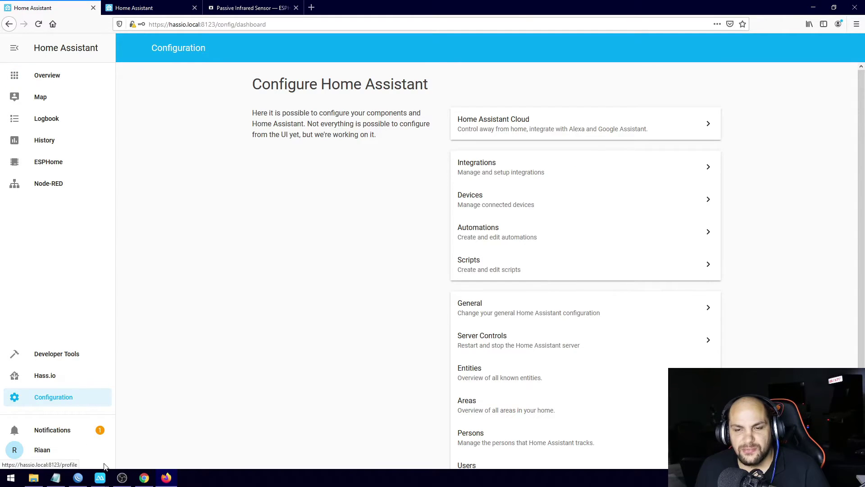
click(488, 175)
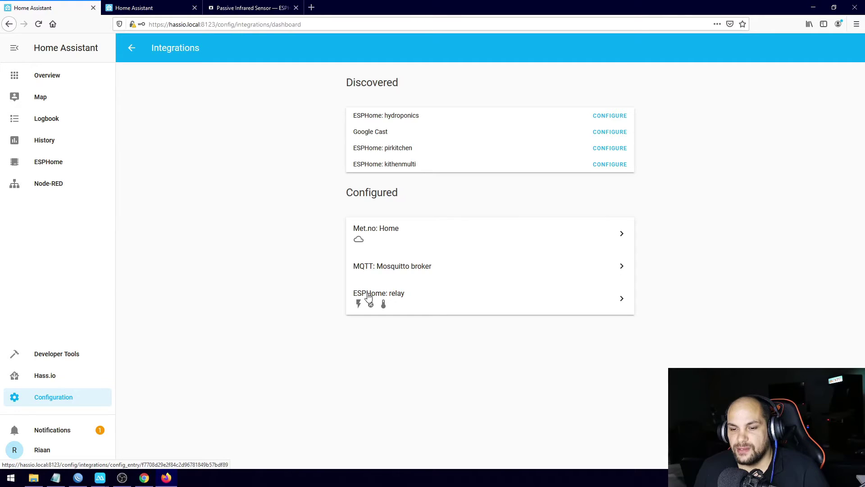
click(622, 306)
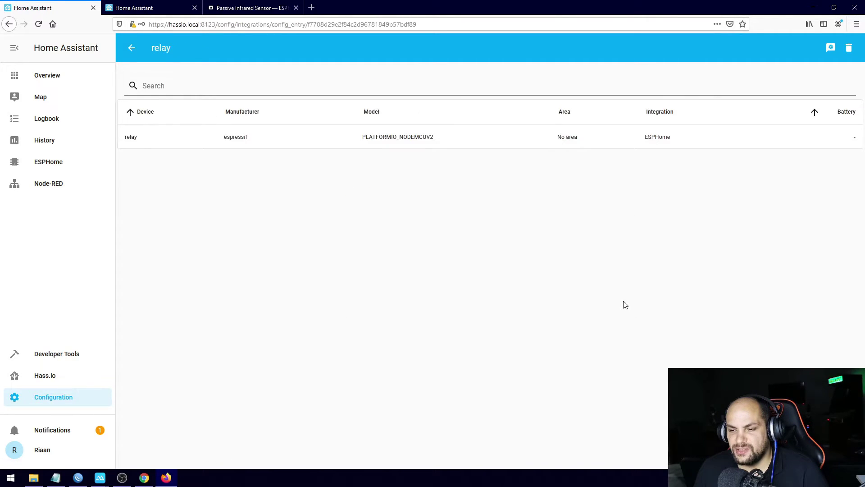
click(849, 50)
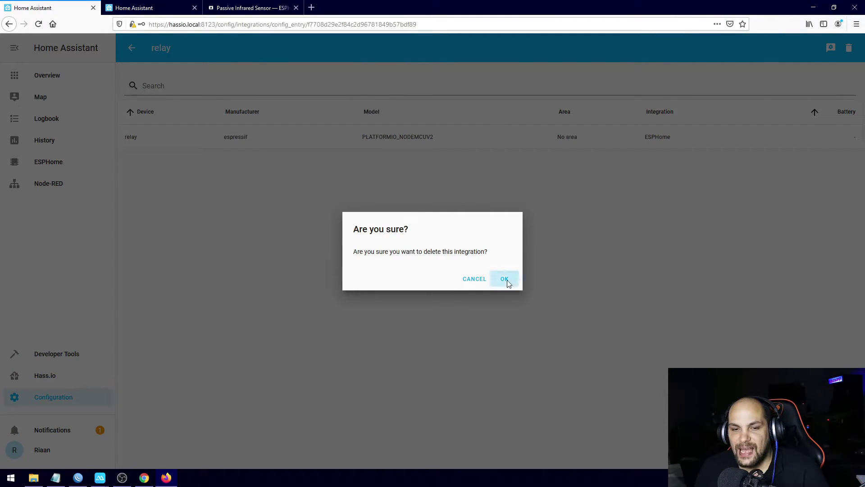
click(505, 281)
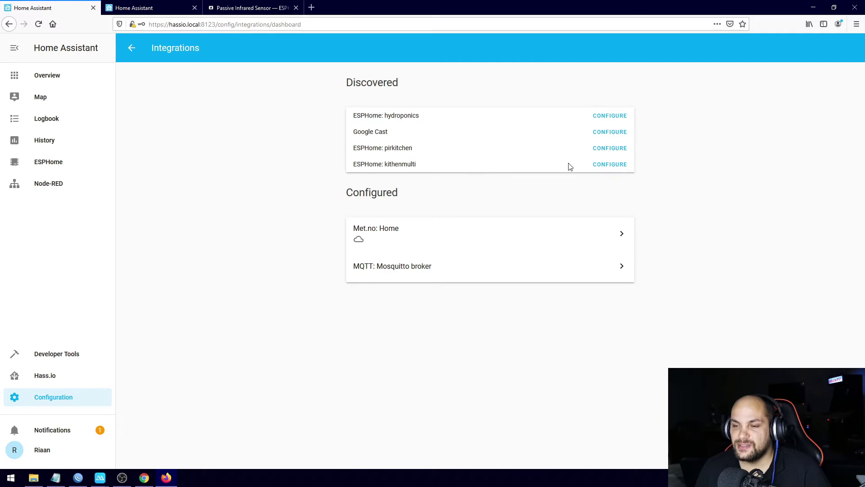
Step: Add the discovered ESPHome node kithenmulti to the integrations and open its device details
click(609, 165)
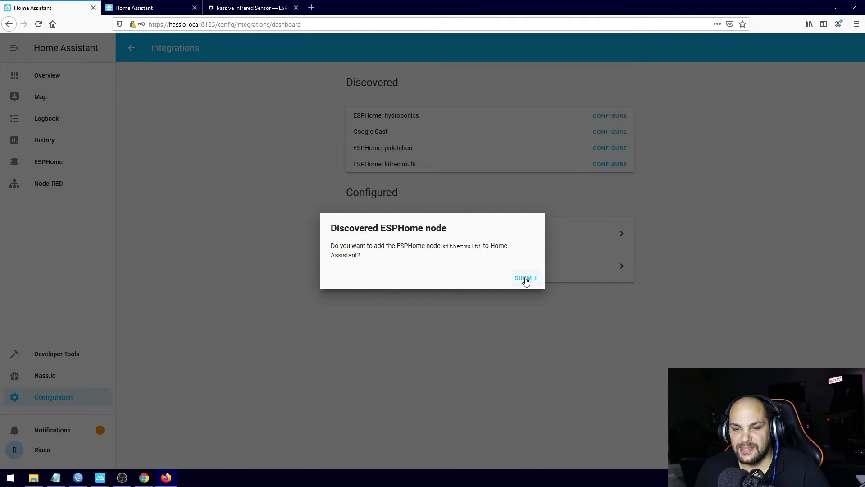
click(526, 278)
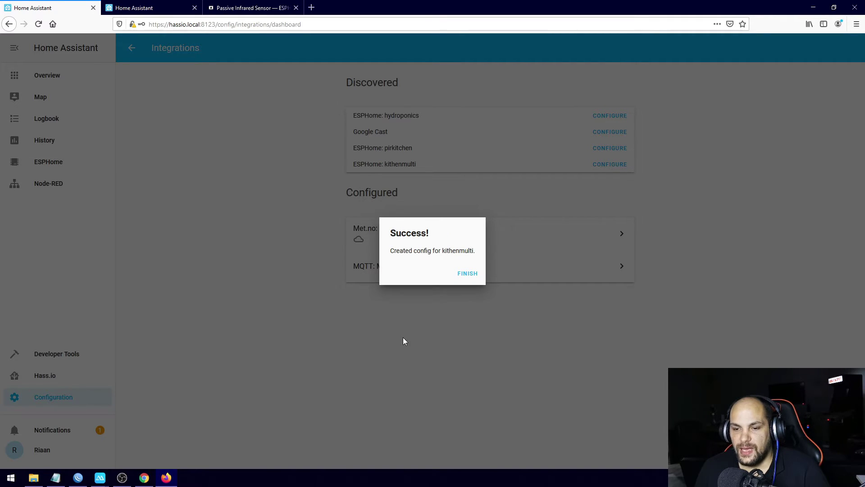
click(467, 273)
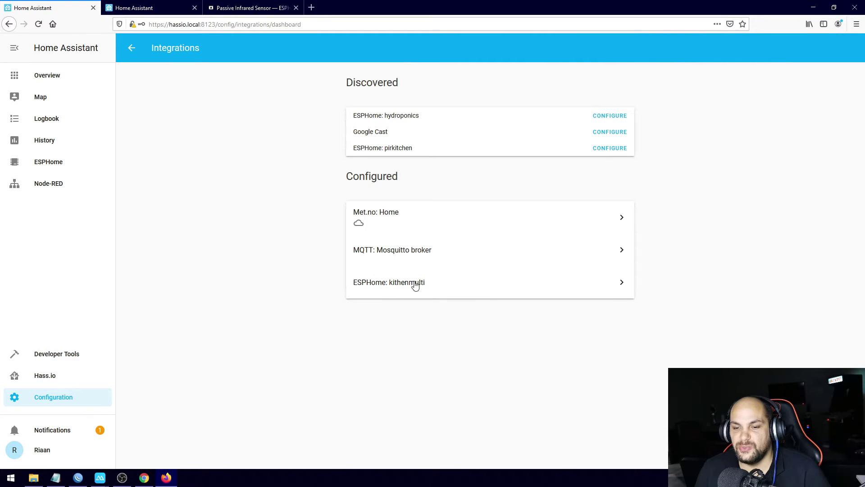
click(415, 285)
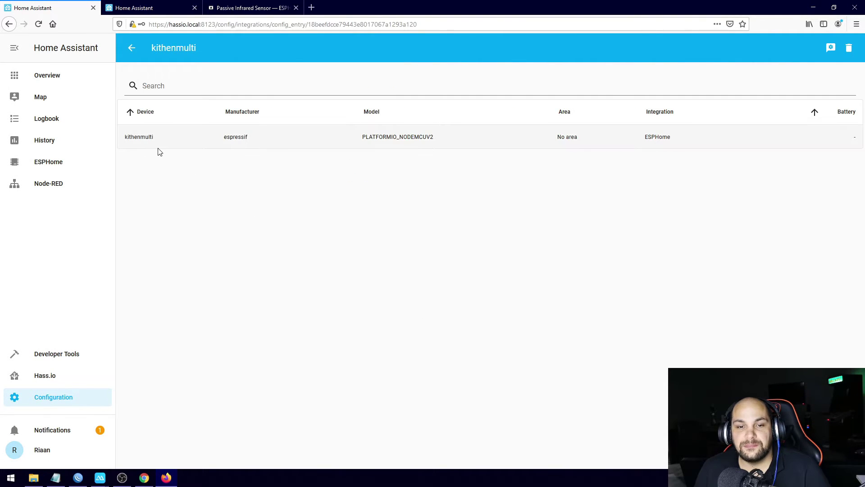
click(171, 149)
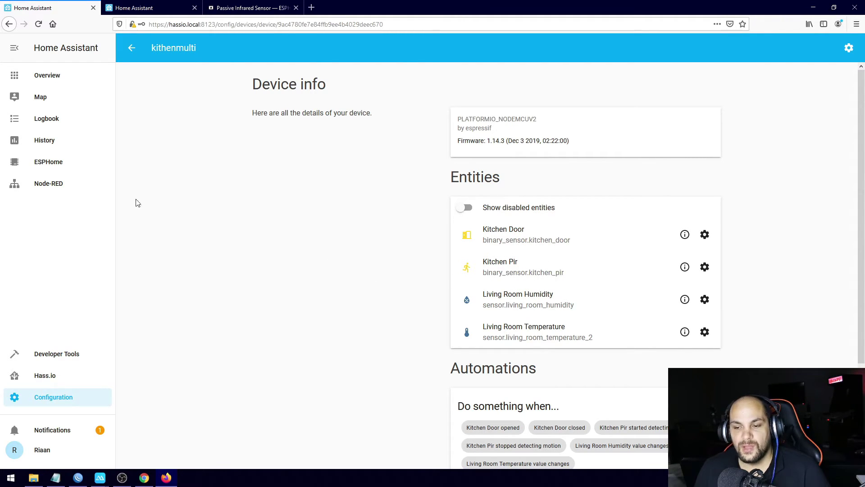
Step: Put the Home overview into UI configuration mode and delete the Switch card
click(54, 79)
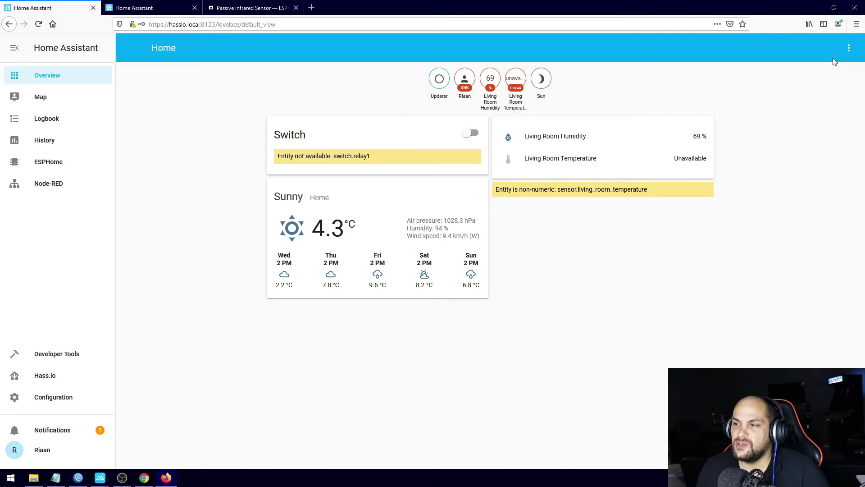
click(849, 50)
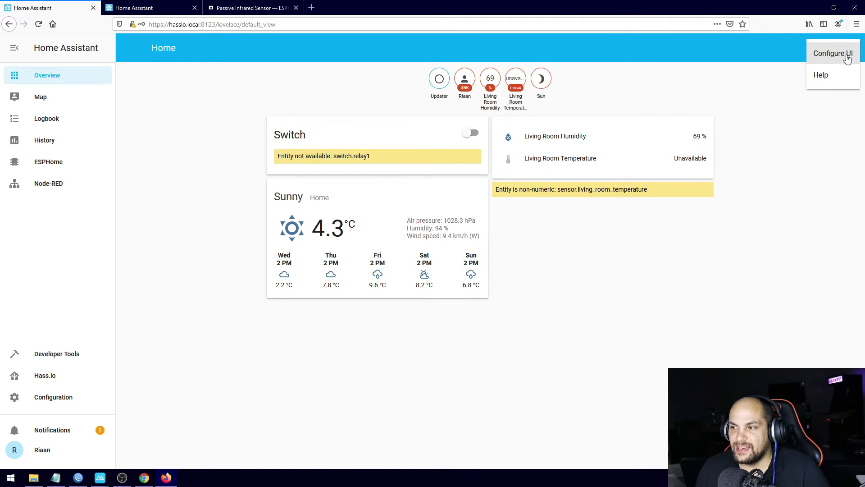
click(844, 54)
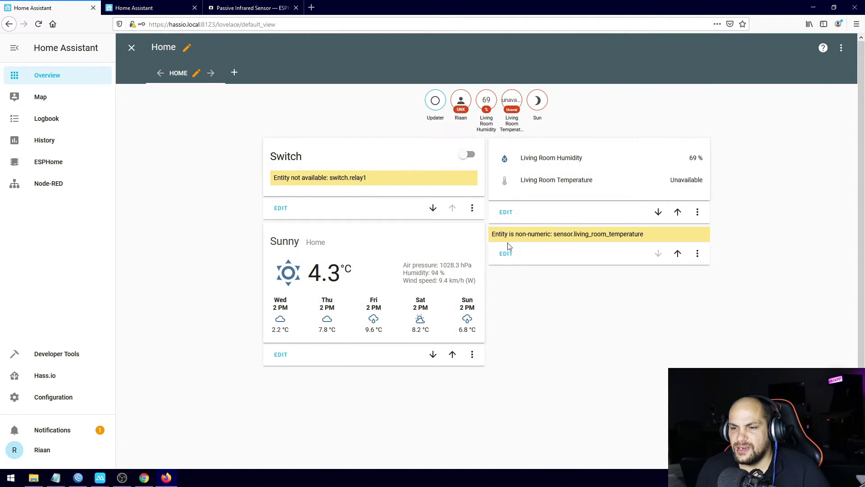
click(472, 209)
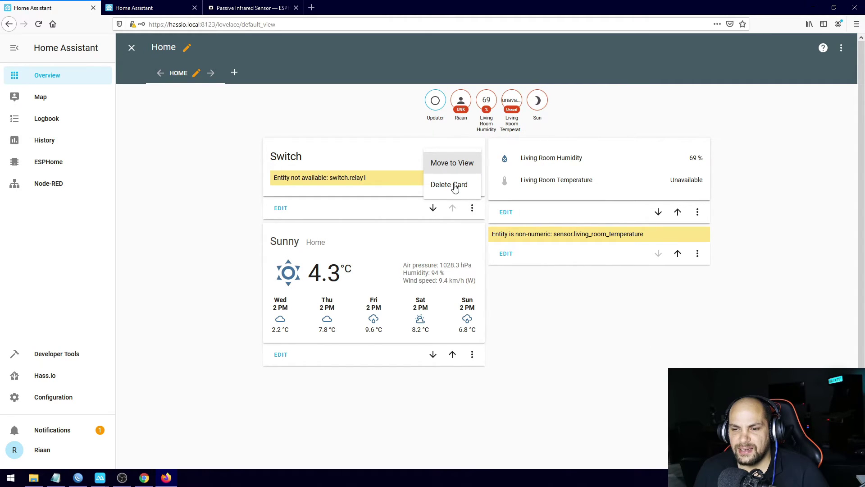
click(455, 186)
click(505, 279)
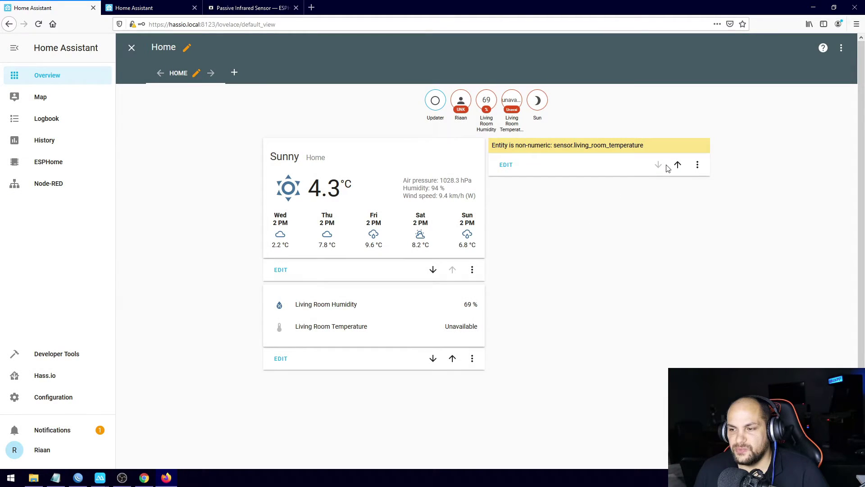
Step: Delete the non-numeric sensor.living_room_temperature card and the Living Room Humidity and Temperature card from the Home view
click(697, 165)
click(688, 147)
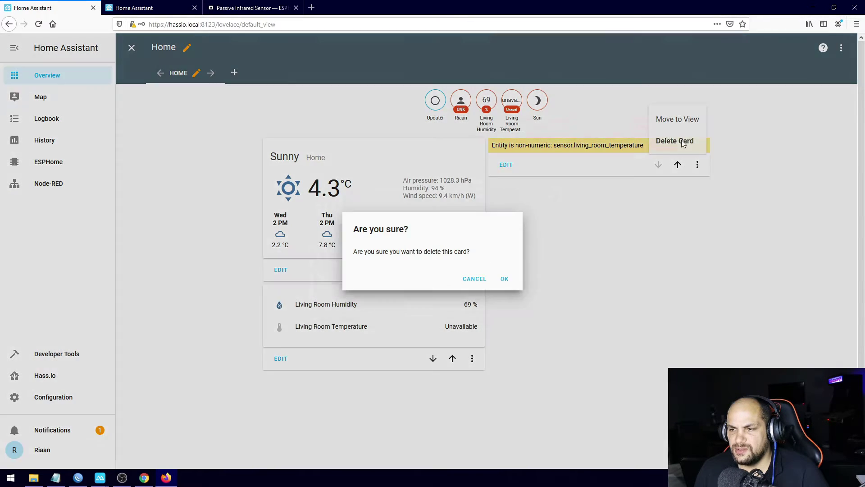
click(505, 280)
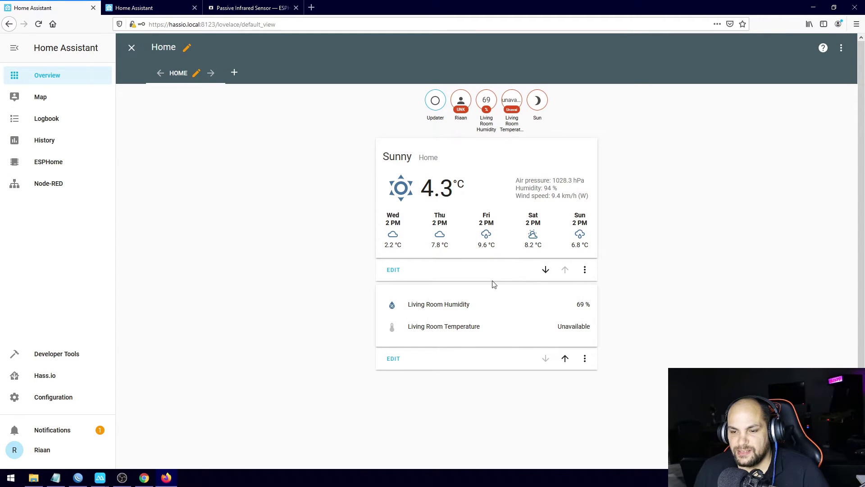
click(585, 359)
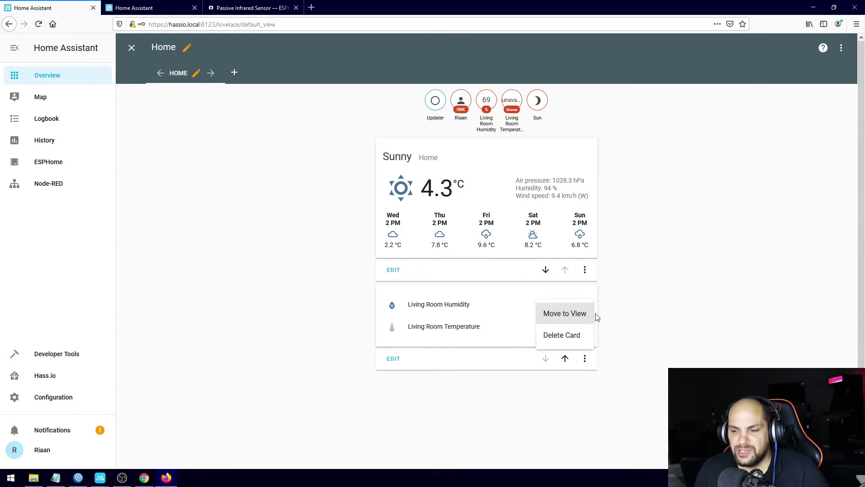
click(564, 336)
click(504, 279)
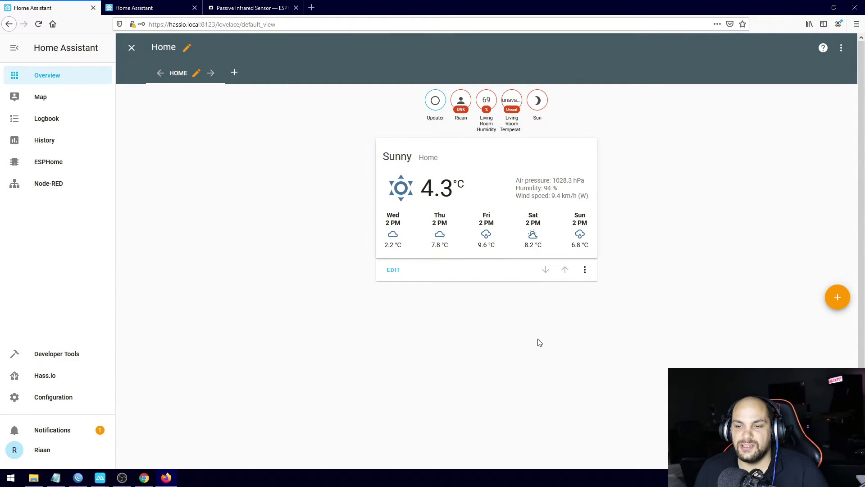
Step: Add an Entities card to the Home view with binary_sensor.kitchen_door and binary_sensor.kitchen_pir
click(837, 297)
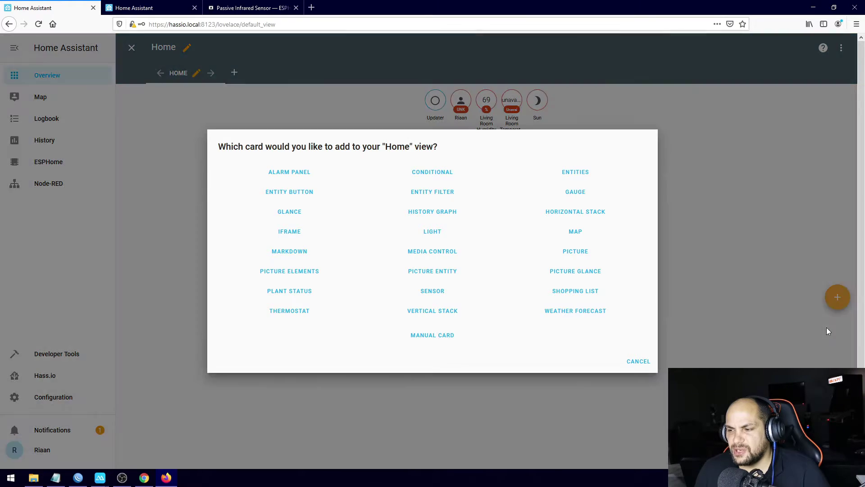
click(584, 179)
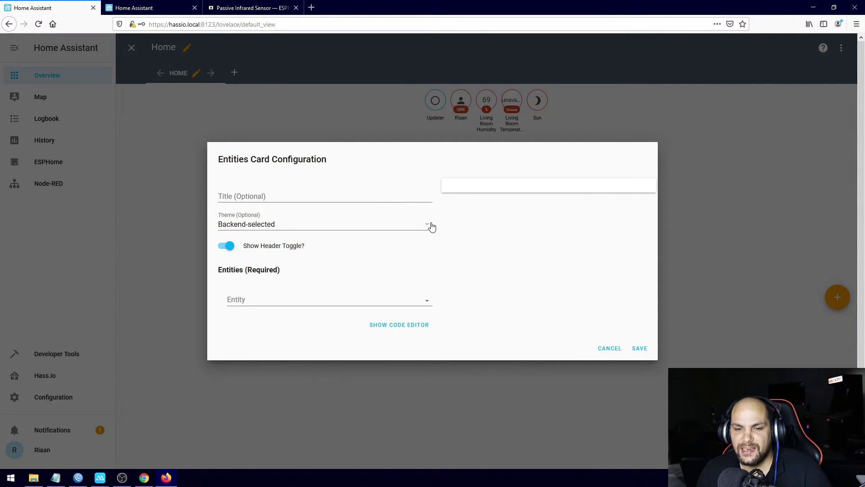
click(426, 301)
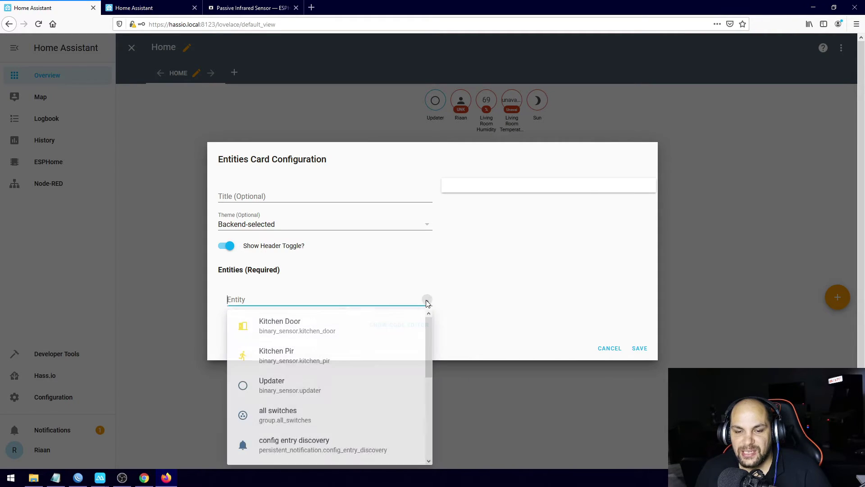
click(293, 326)
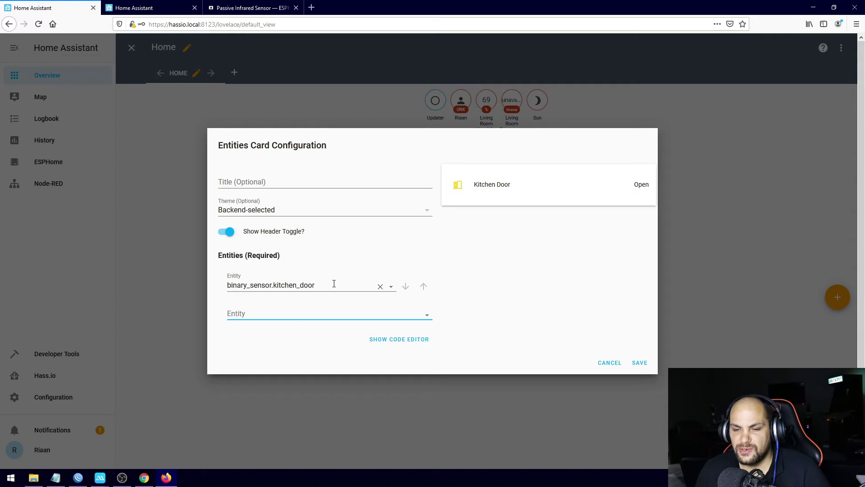
click(428, 315)
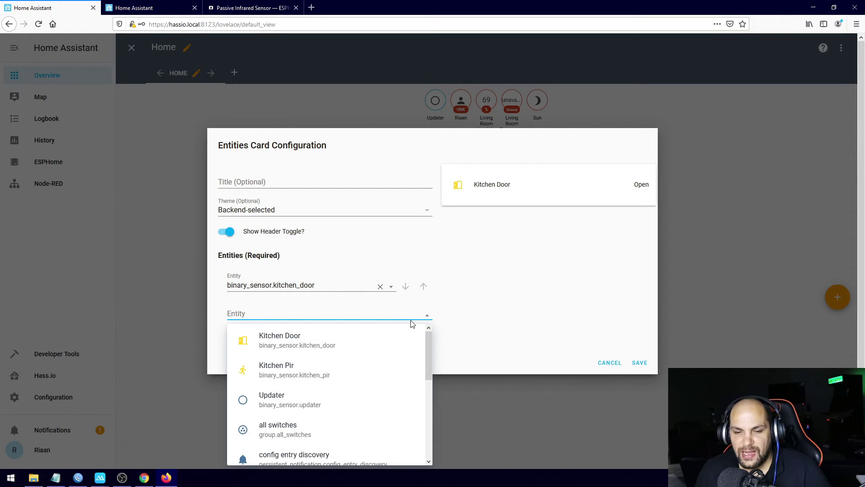
click(287, 368)
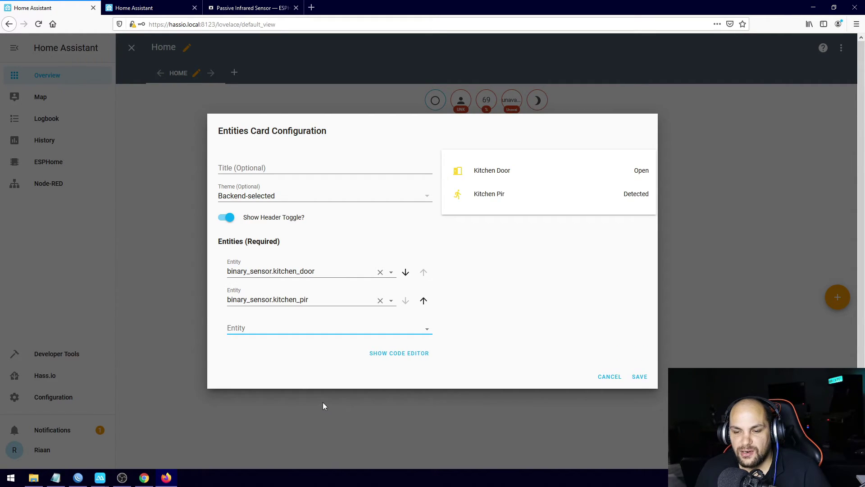
click(639, 376)
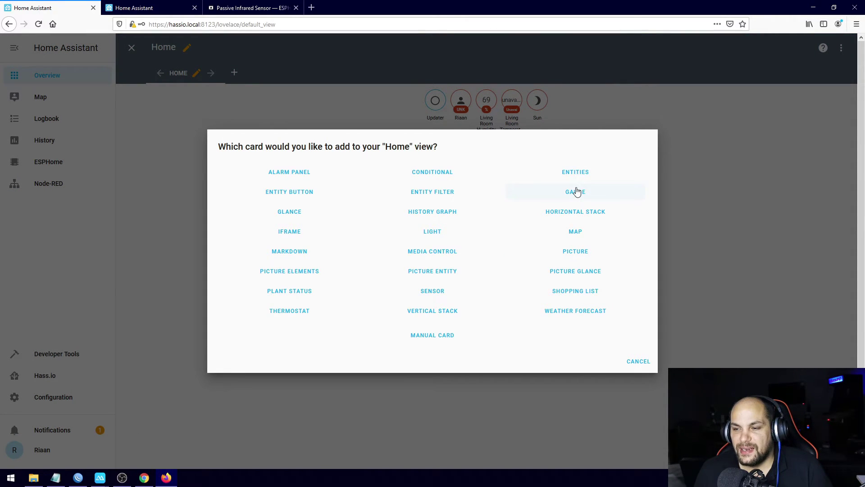
Step: Add a Gauge card to the Home view for the entity sensor.living_room_temperature_2
click(575, 192)
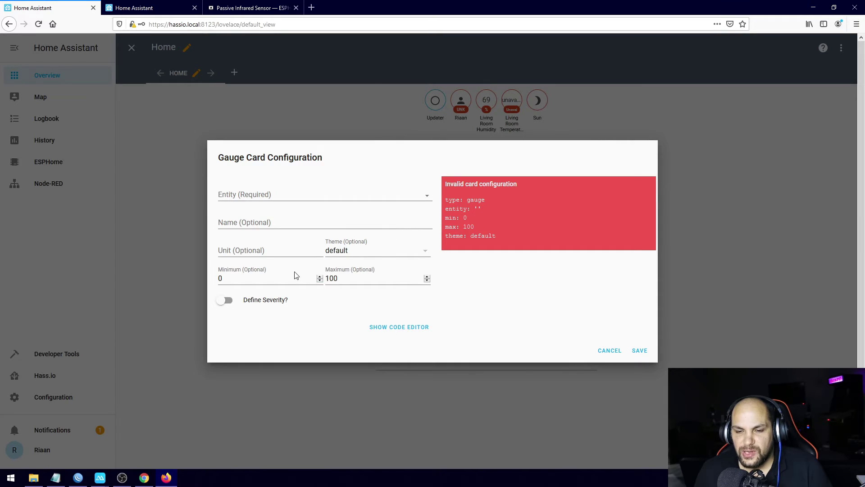
click(274, 249)
click(396, 197)
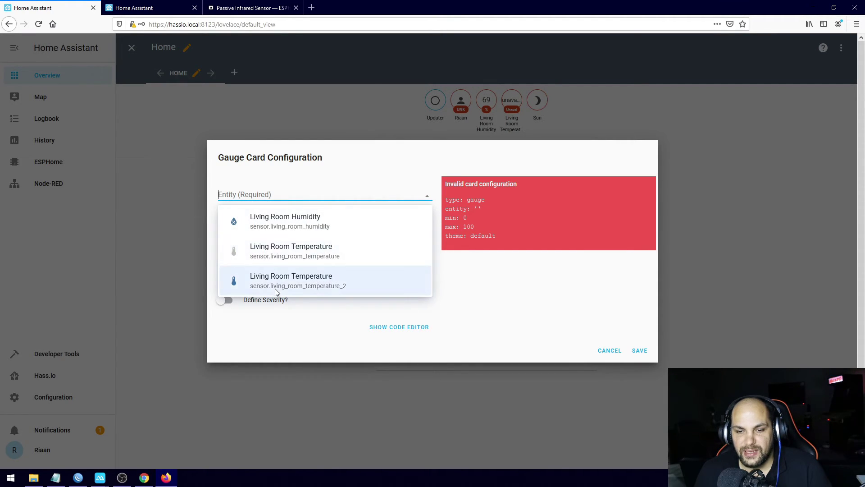
click(296, 281)
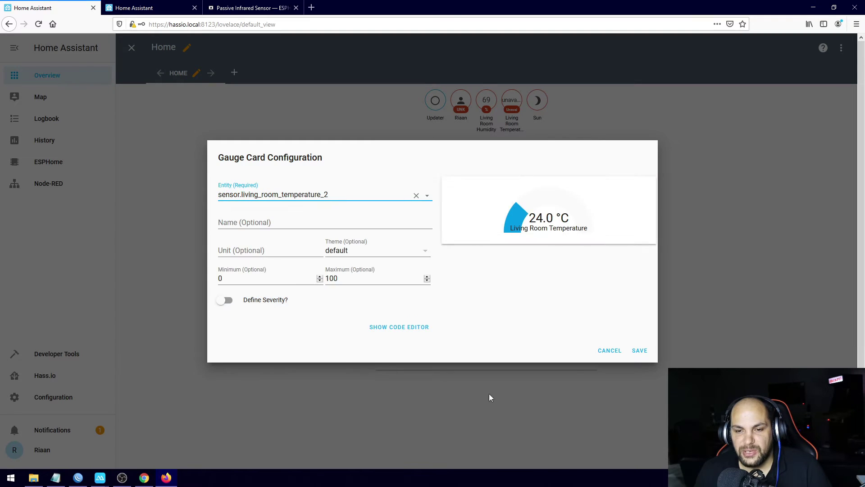
click(640, 351)
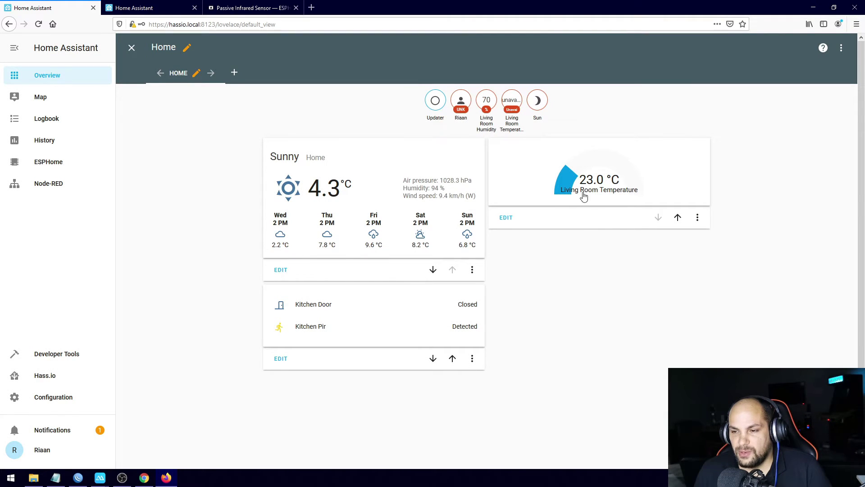
Step: View the history of the Living Room Temperature gauge, close it and go to the ESPHome dashboard
click(637, 195)
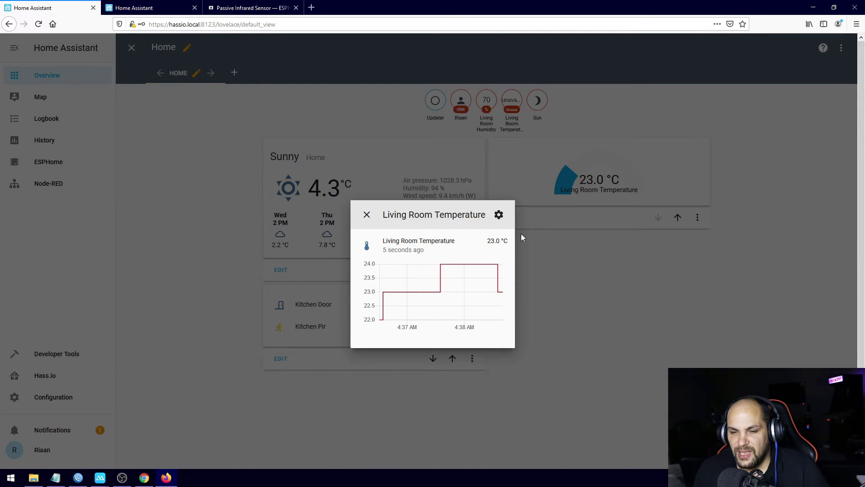
click(634, 251)
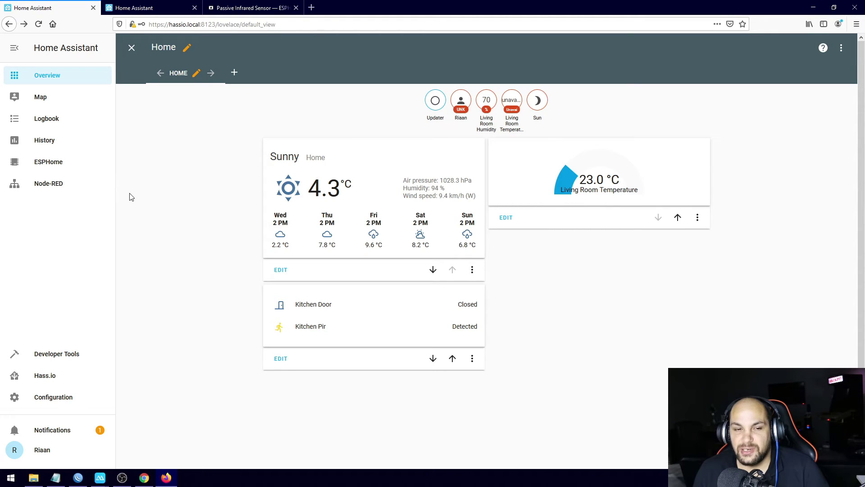
click(40, 162)
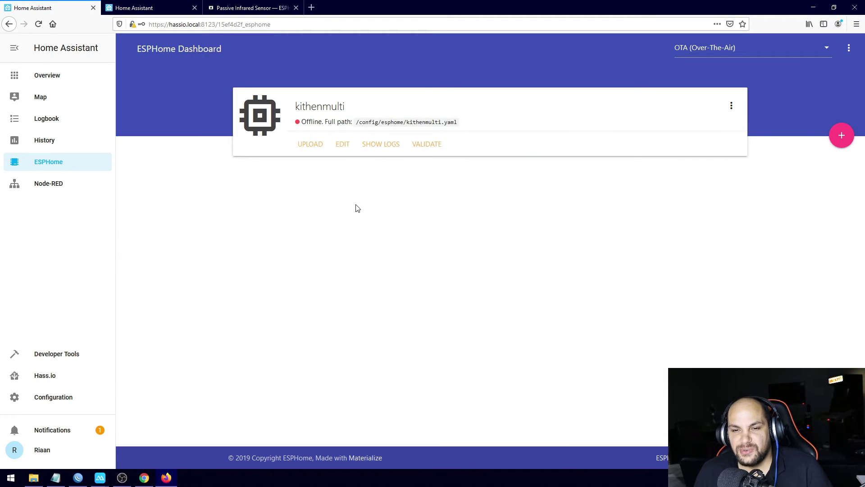
Step: In kithenmulti.yaml, replace "Living" with "Kitchen" in the DHT temperature and humidity sensor names
click(341, 145)
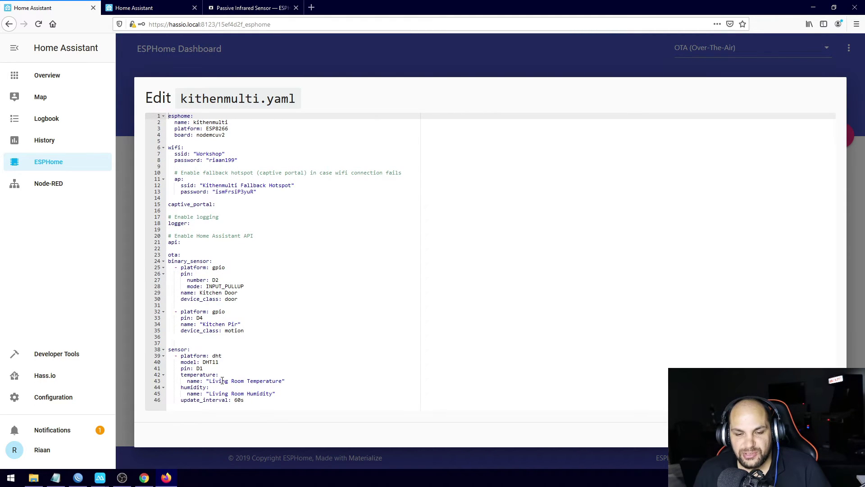
double_click(222, 381)
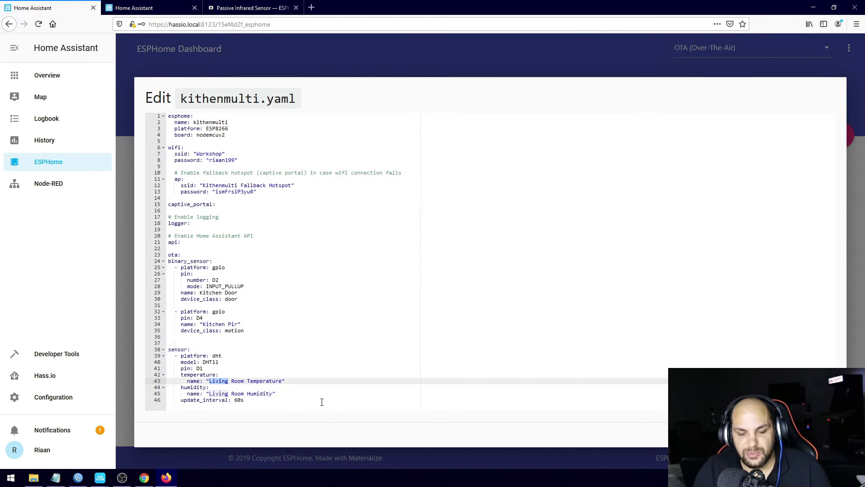
text(Kitche)
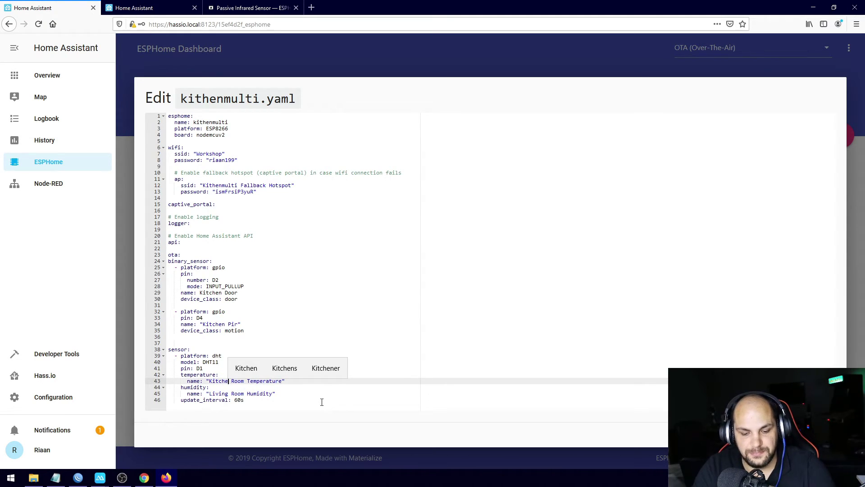
text(n)
double_click(221, 394)
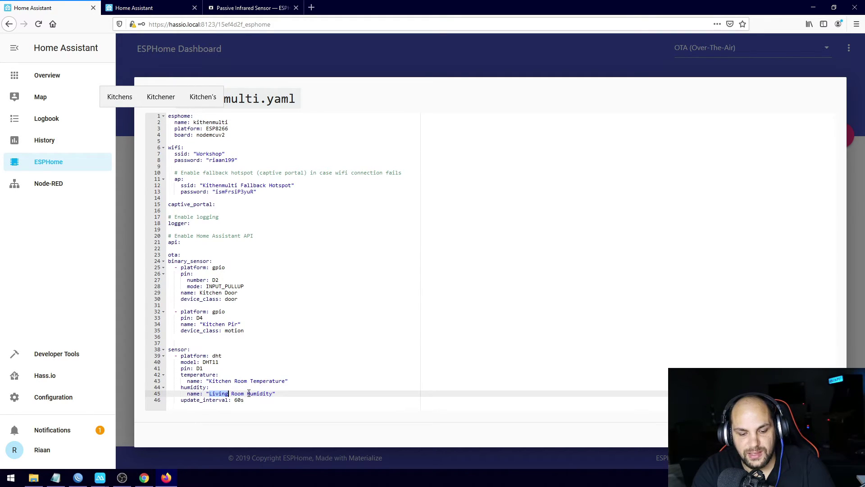
text(Kitc)
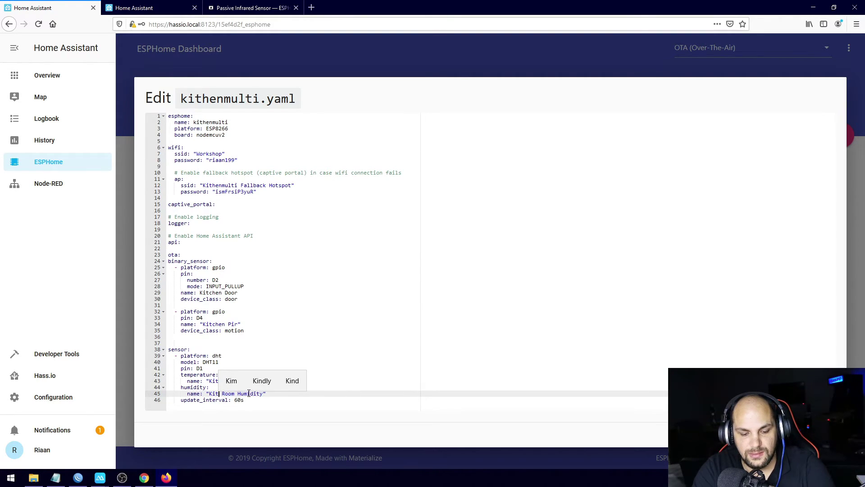
text(hen)
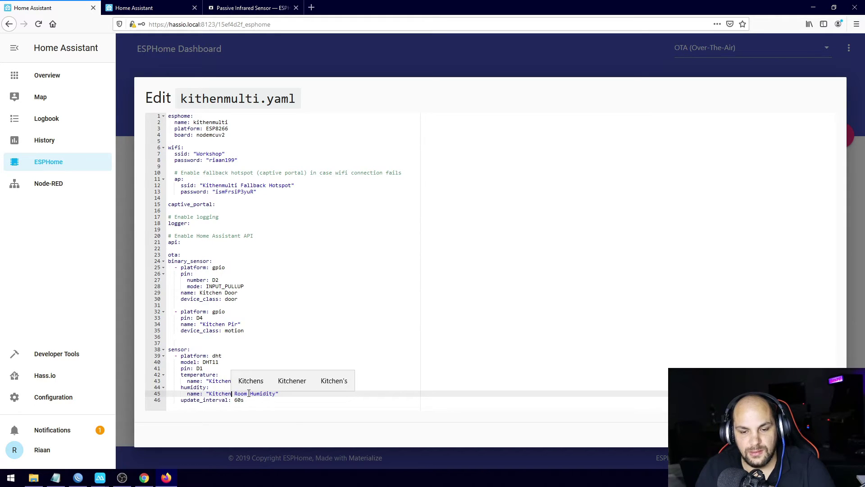
Step: Remove "Room" from both DHT sensor names so they read "Kitchen Temperature" and "Kitchen Humidity" with single spaces
double_click(241, 393)
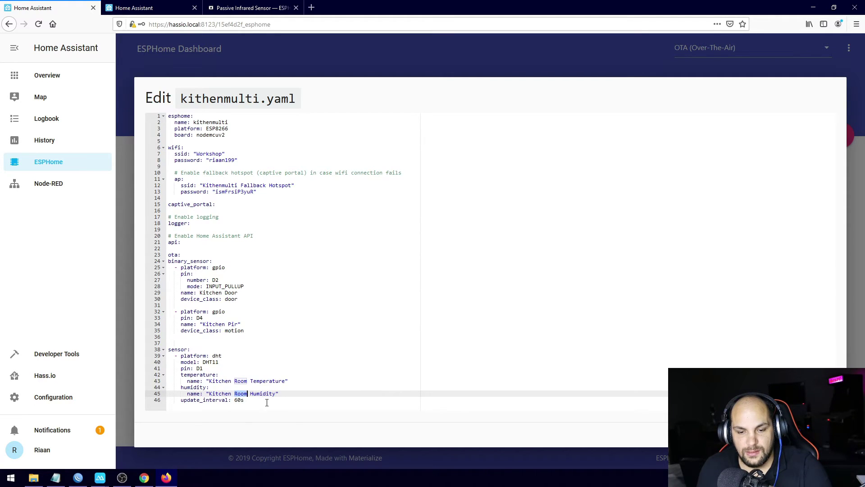
key(BackSpace)
double_click(241, 381)
key(BackSpace)
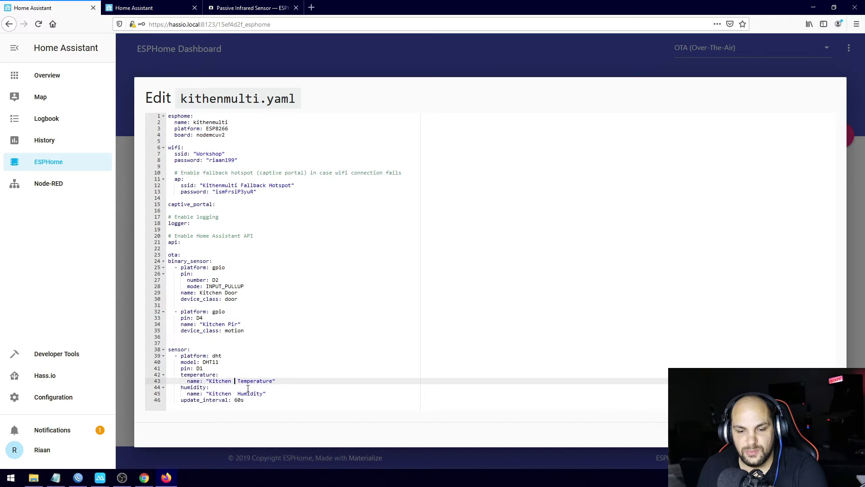
key(BackSpace)
click(233, 394)
key(BackSpace)
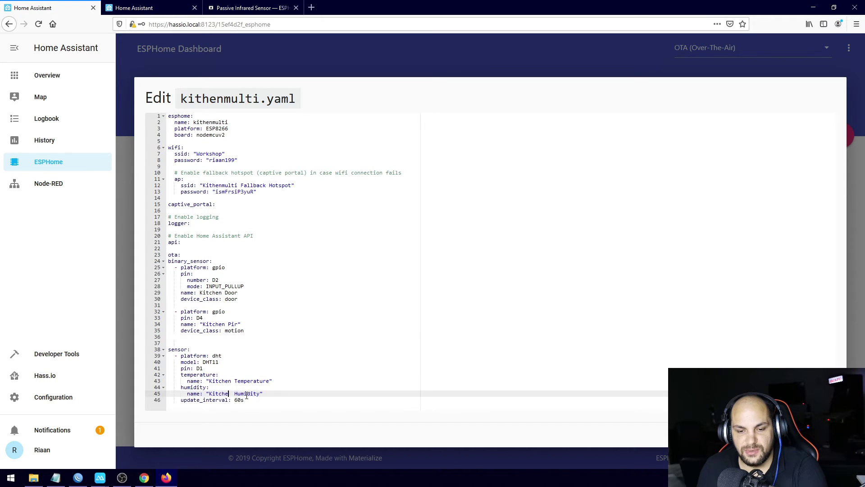
text(n)
key(Delete)
key(Delete)
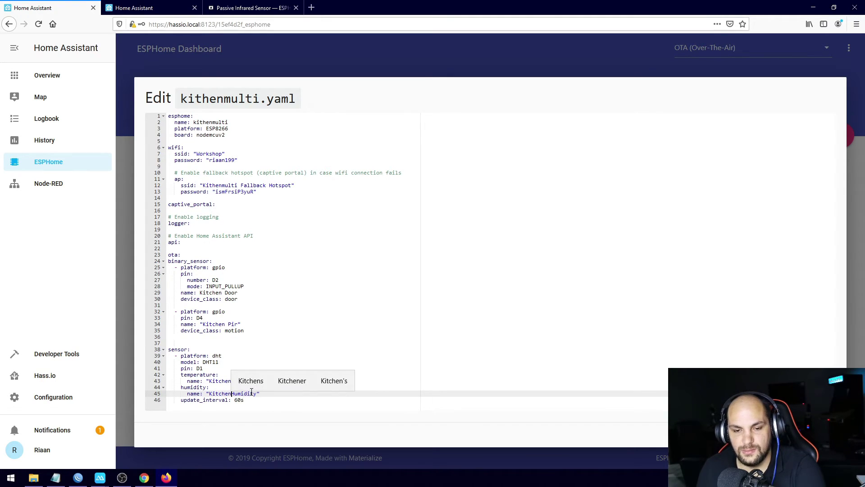
click(510, 383)
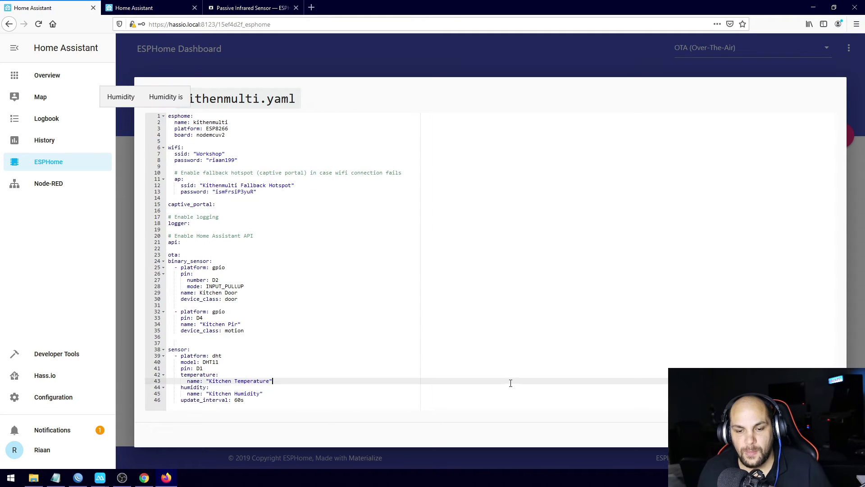
Step: Compile and upload kithenmulti.yaml to the node over the air and close the upload log
click(762, 434)
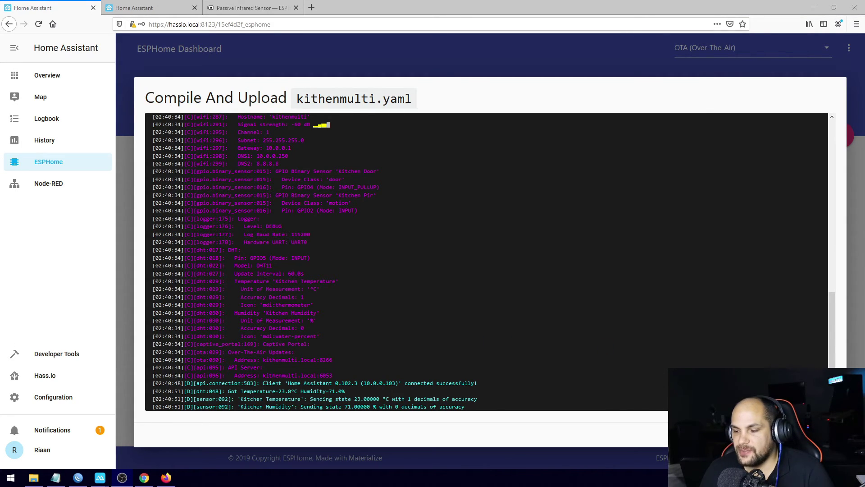
click(604, 80)
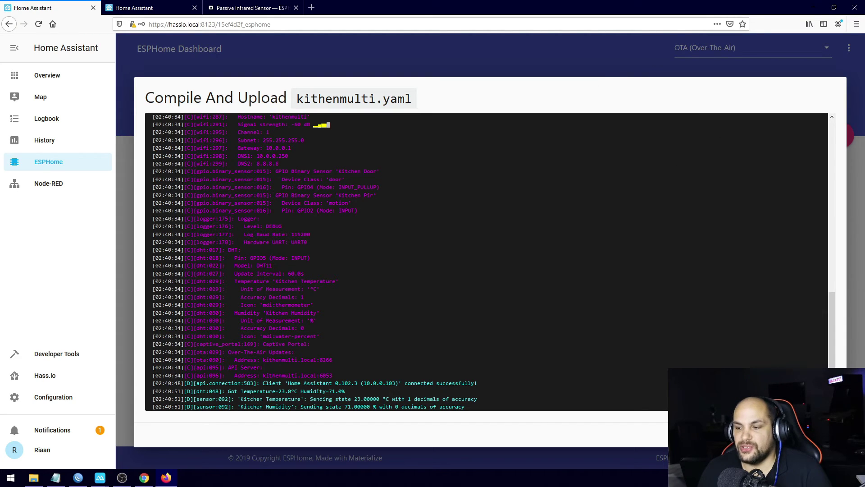
key(Escape)
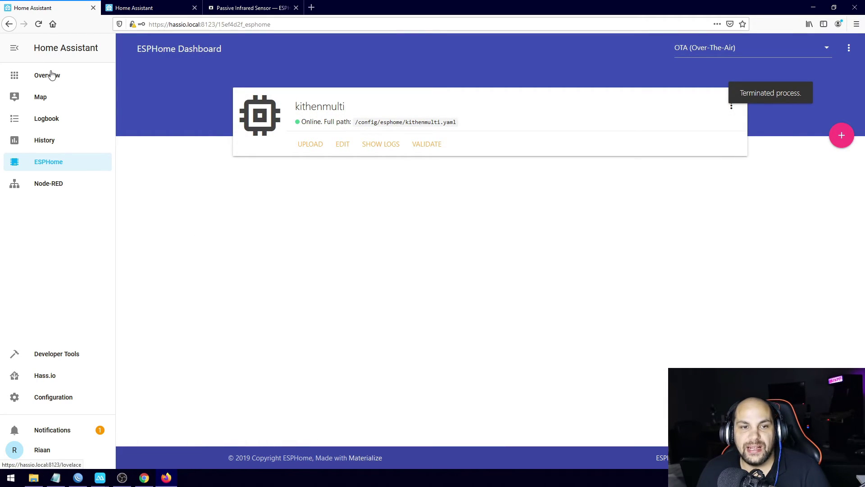
Step: Change the Gauge card's entity on the Home view to sensor.kitchen_temperature and save the card
click(61, 81)
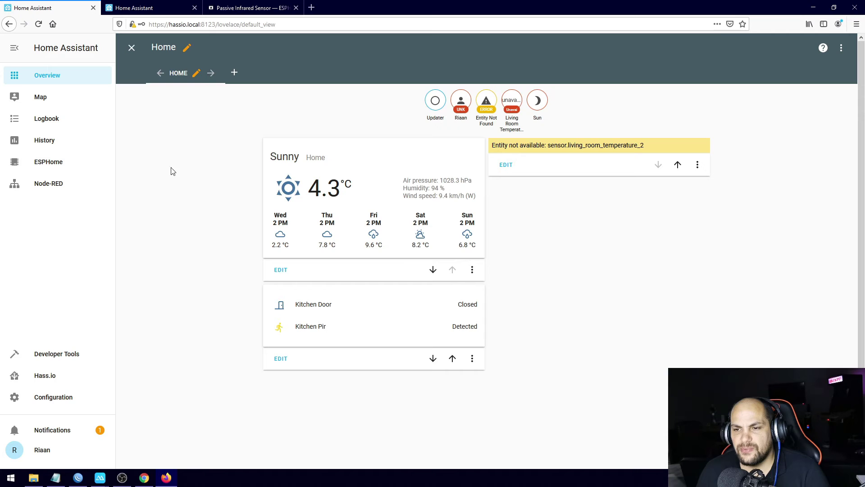
click(698, 166)
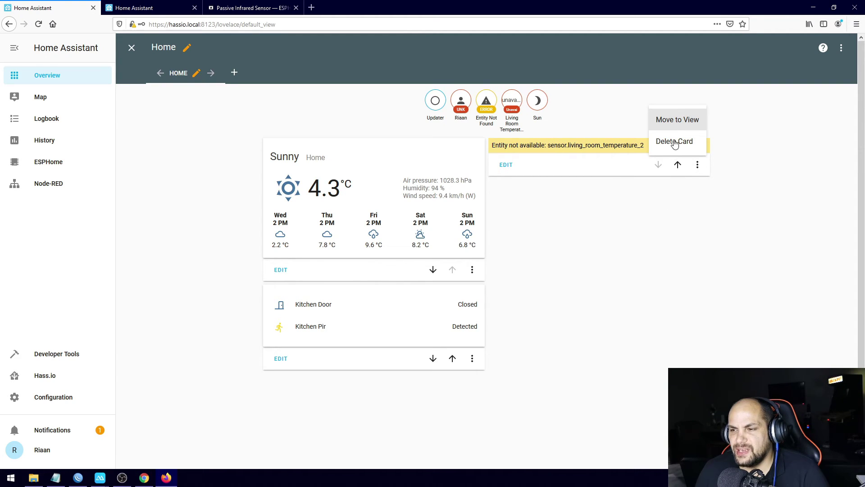
click(504, 165)
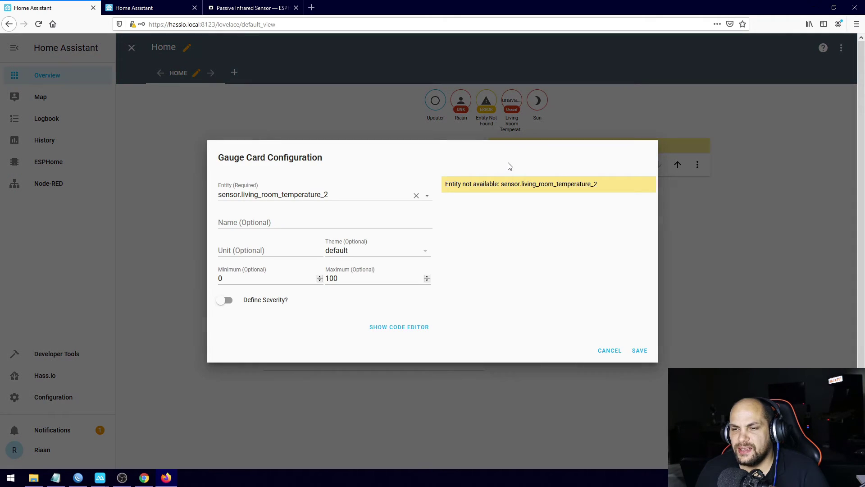
click(427, 196)
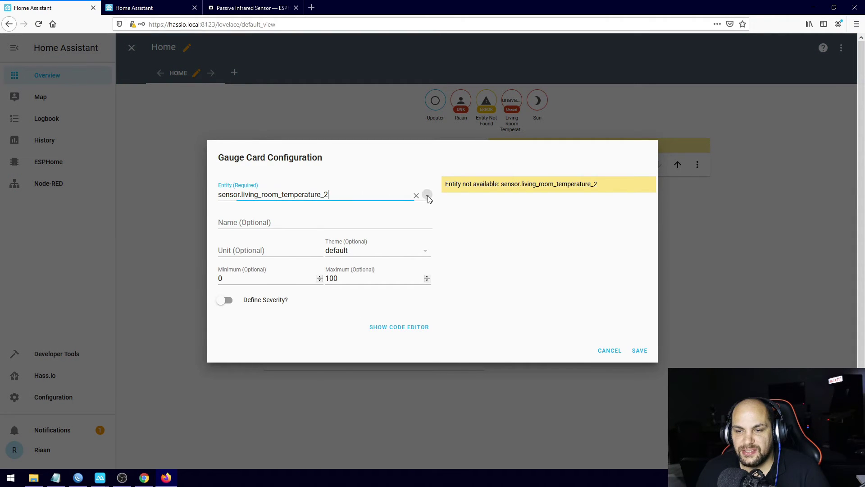
click(288, 256)
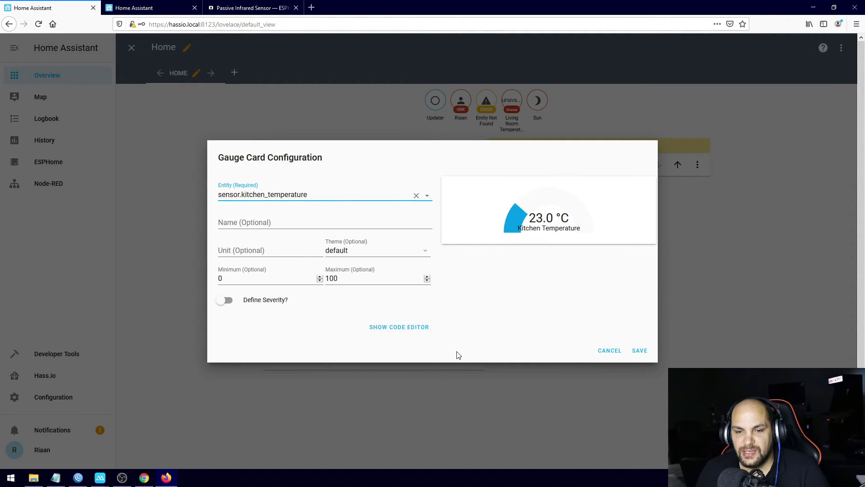
click(639, 350)
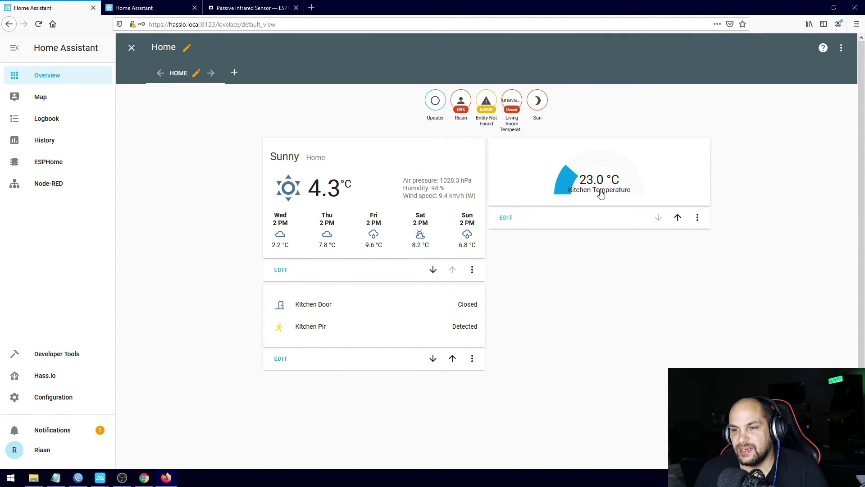
click(698, 217)
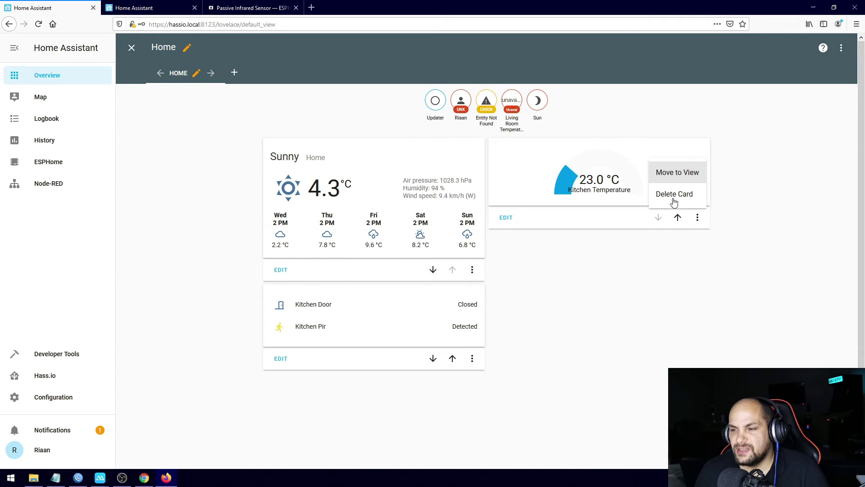
click(683, 134)
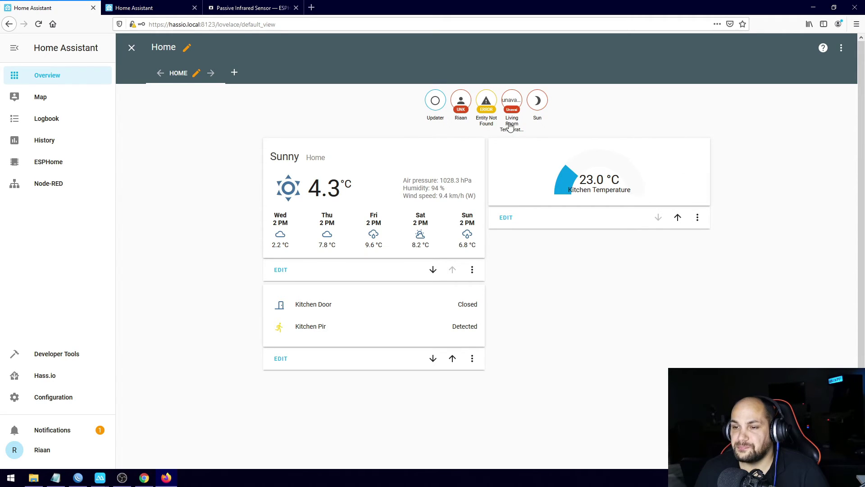
click(698, 218)
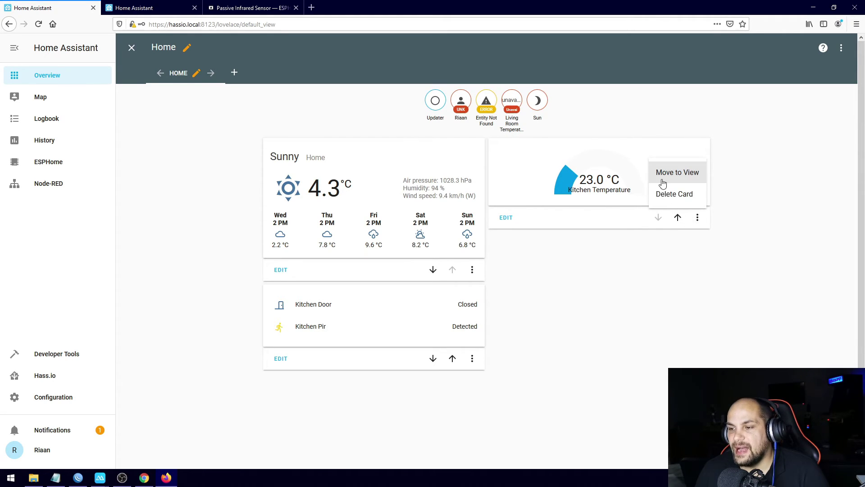
click(702, 225)
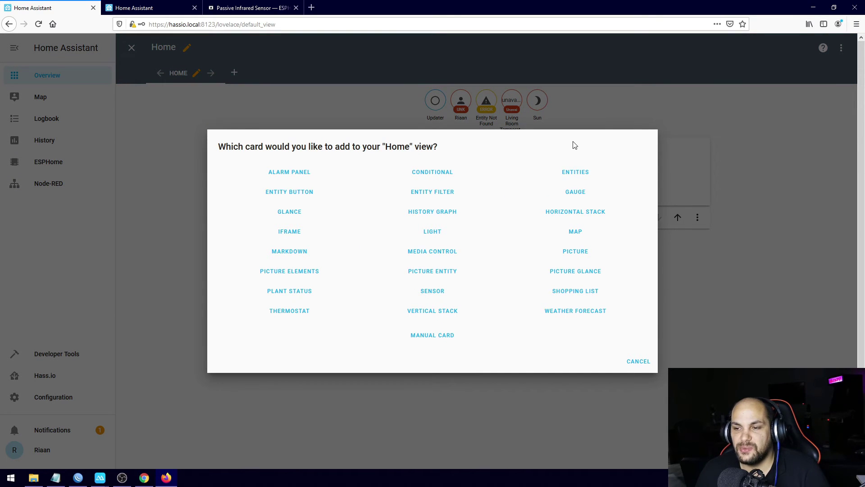
Step: Add an Entities card to the Home view with the entity sensor.kitchen_humidity and save it
click(568, 170)
click(371, 194)
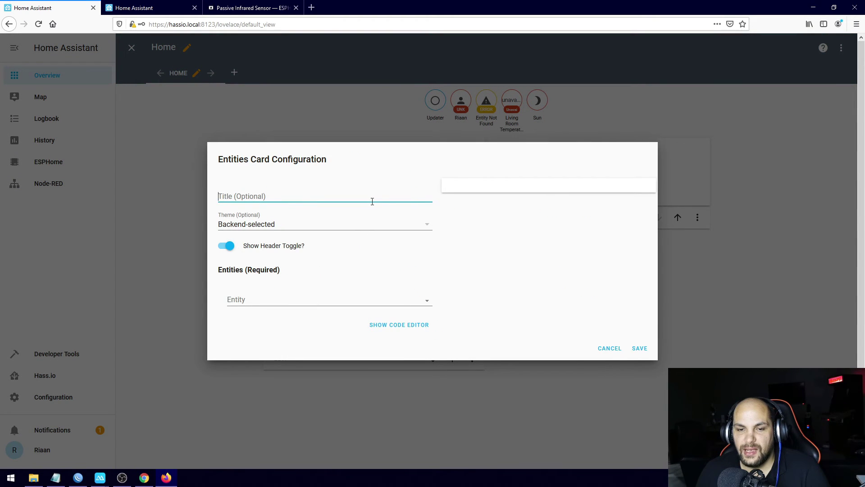
click(429, 302)
click(429, 302)
click(429, 303)
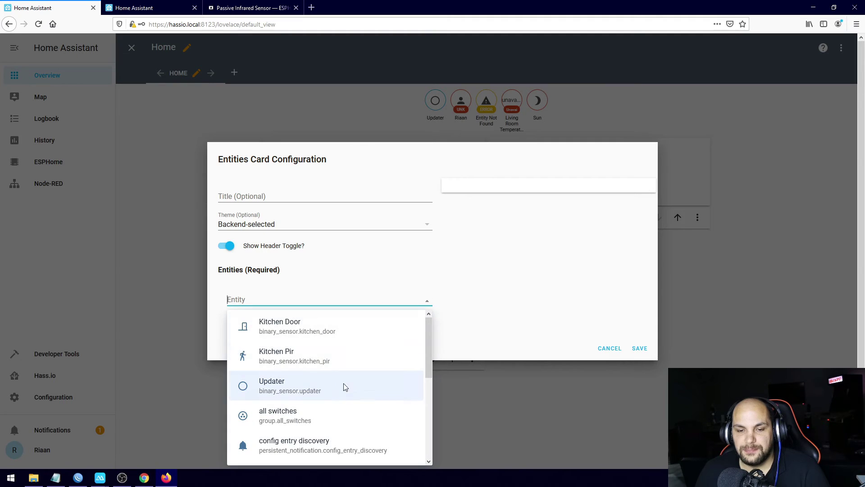
scroll(319, 444, down, 3)
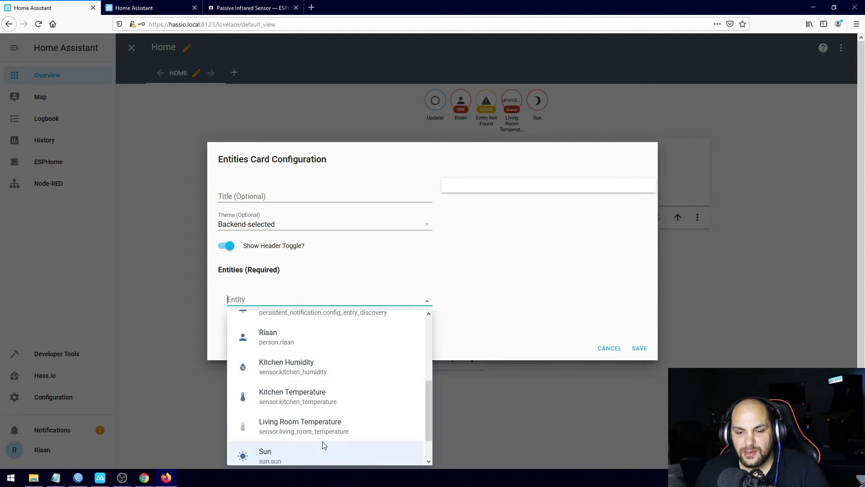
click(295, 367)
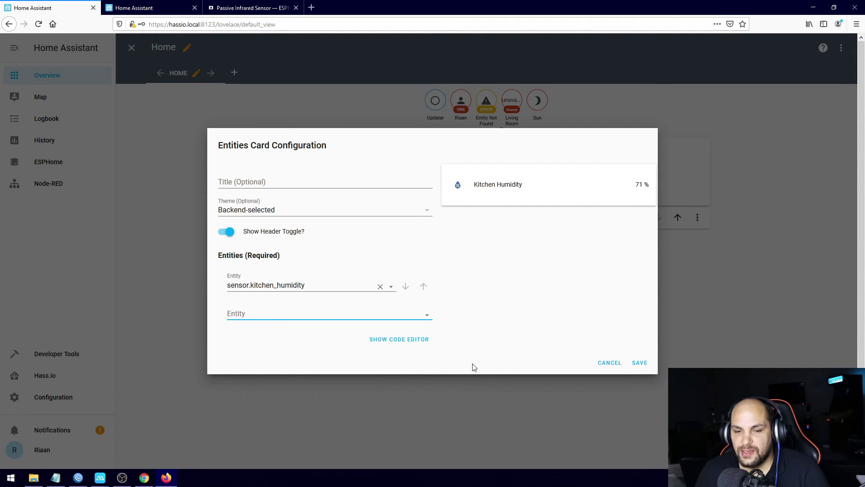
click(639, 363)
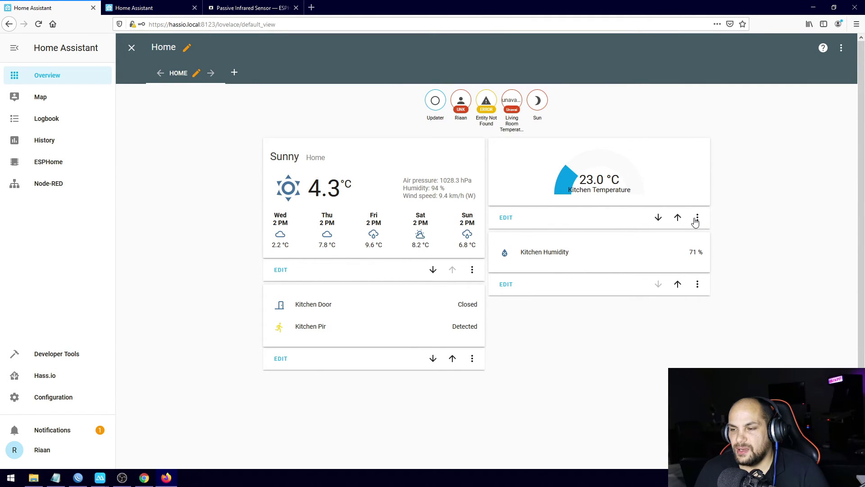
click(697, 284)
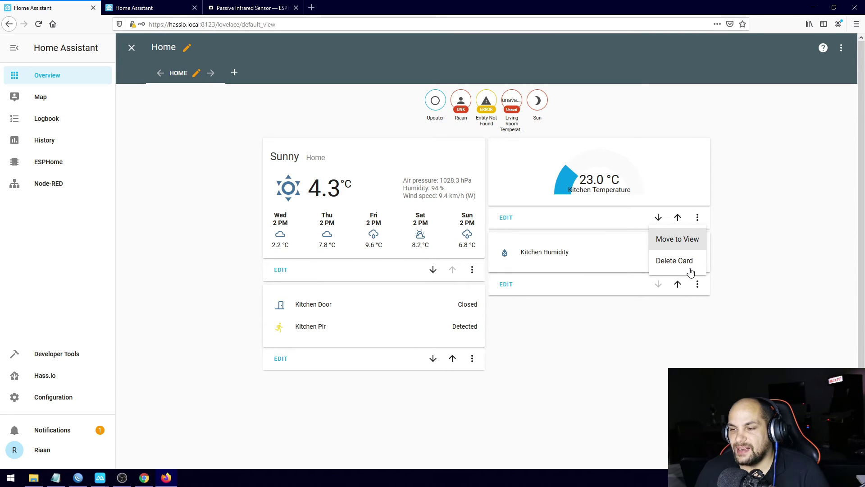
drag(676, 242, 680, 265)
click(761, 260)
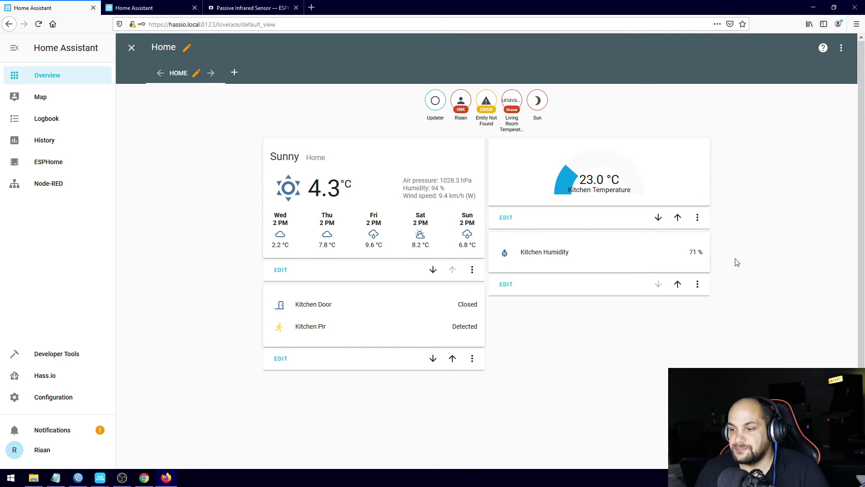
Step: Add sensor.kitchen_temperature as a second entity to the Kitchen Humidity card on the Home view and save the card
click(506, 285)
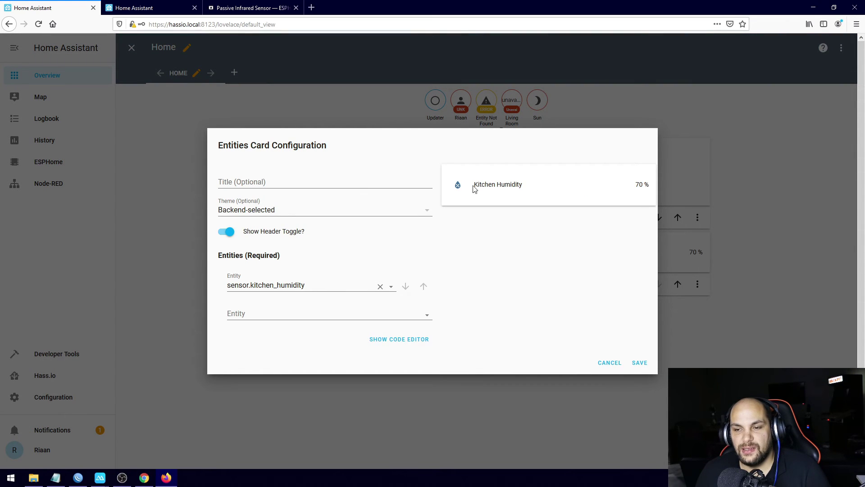
click(428, 314)
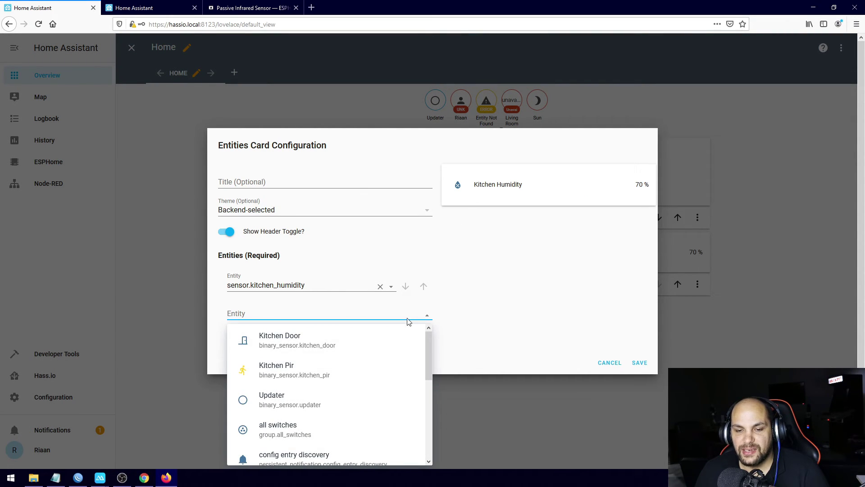
scroll(323, 408, down, 5)
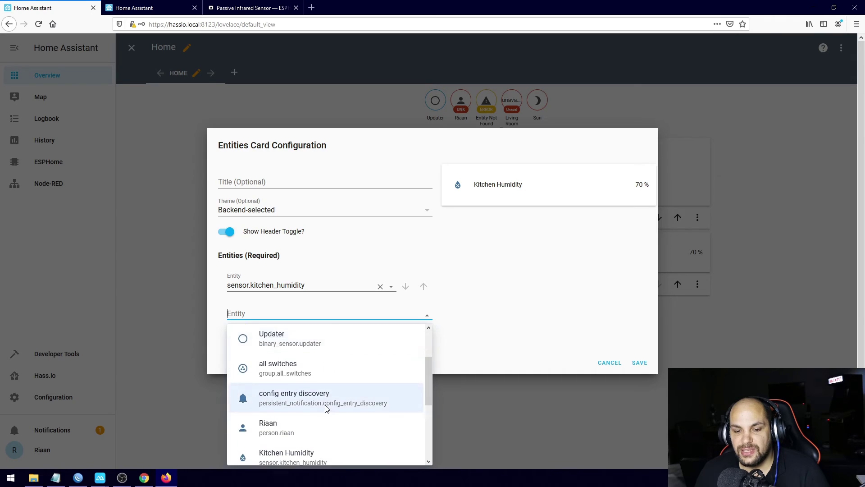
scroll(326, 408, down, 1)
click(315, 359)
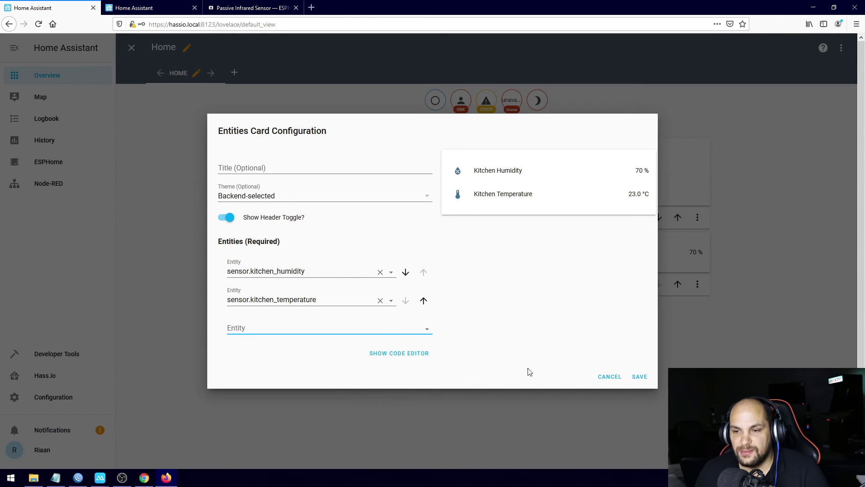
click(638, 383)
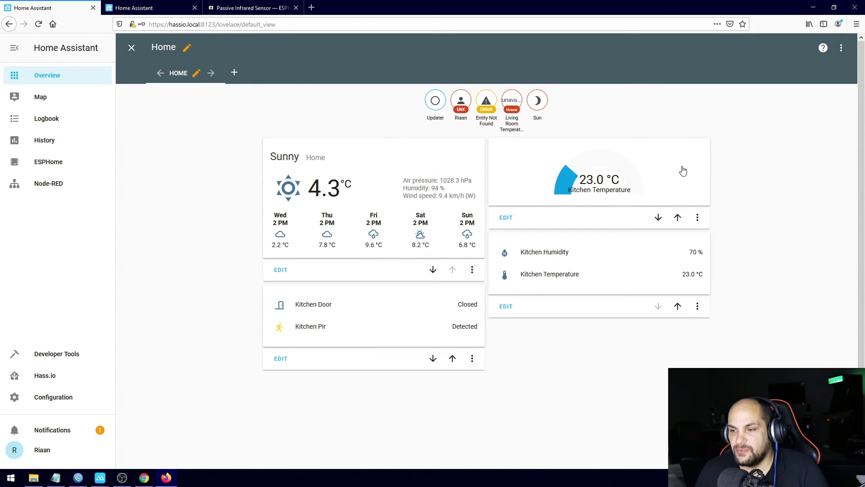
Step: Delete the Kitchen Temperature gauge card from the Home view and confirm the deletion
click(698, 219)
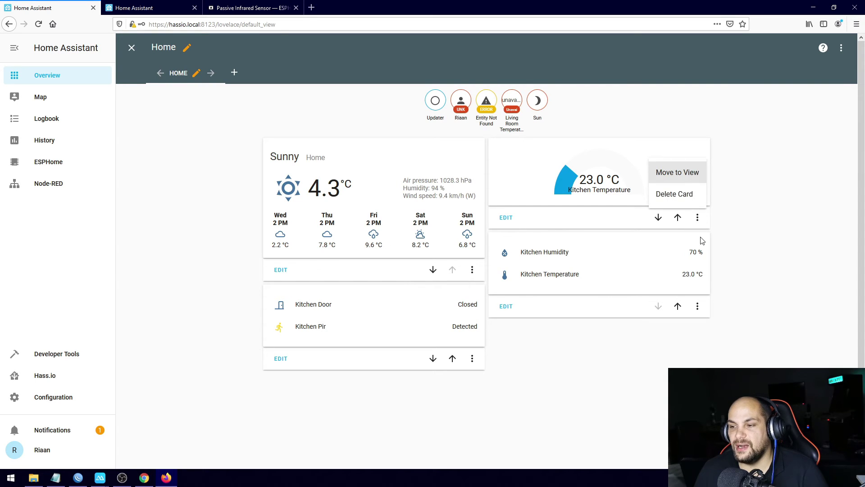
click(678, 200)
click(505, 279)
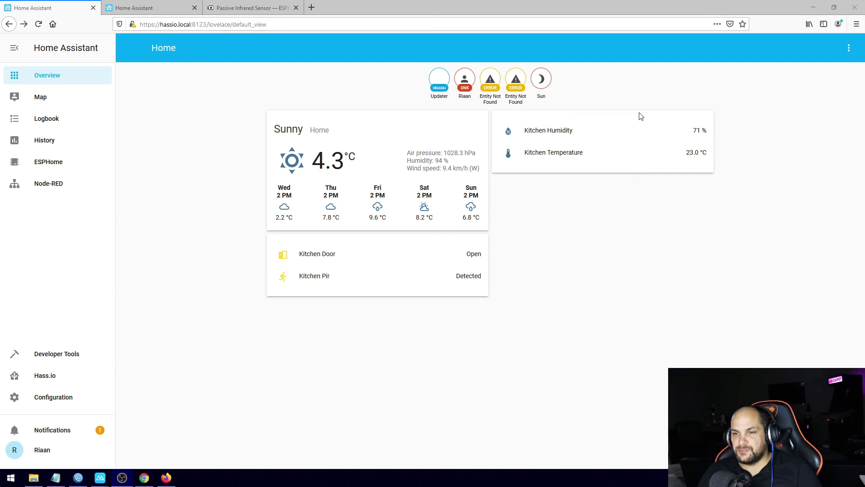
Step: Remove the sun.sun, sensor.living_room_temperature, sensor.living_room_humidity and binary_sensor.updater badges from the Home view, keeping only the person badge, and save the view configuration
click(626, 94)
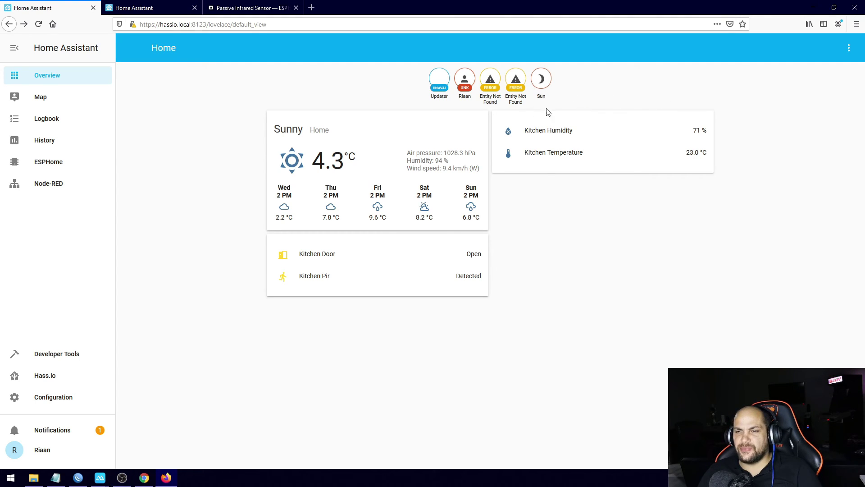
click(849, 50)
click(831, 54)
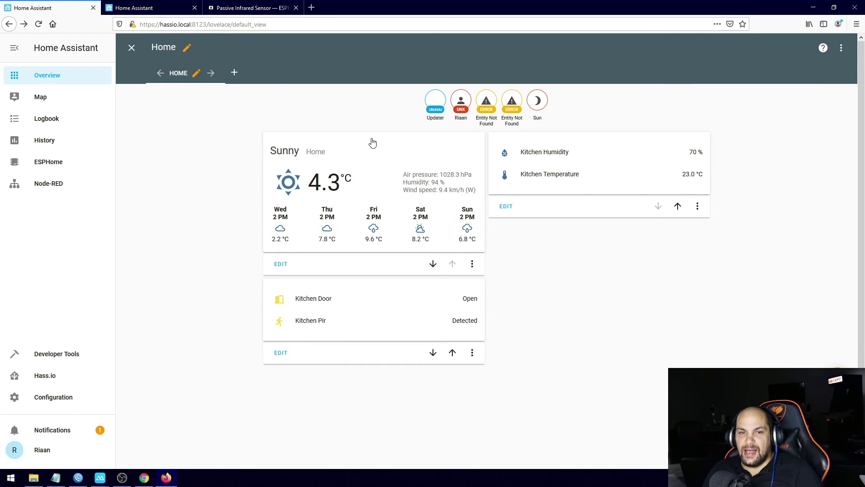
click(196, 73)
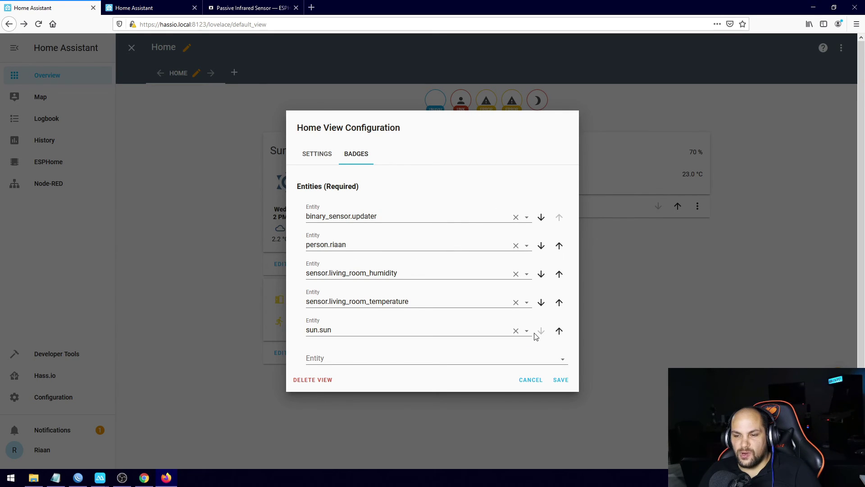
click(516, 331)
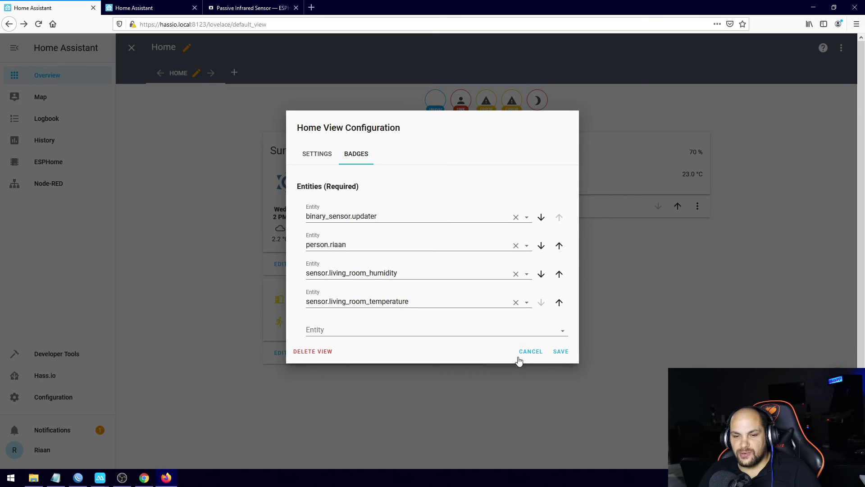
click(516, 303)
click(516, 274)
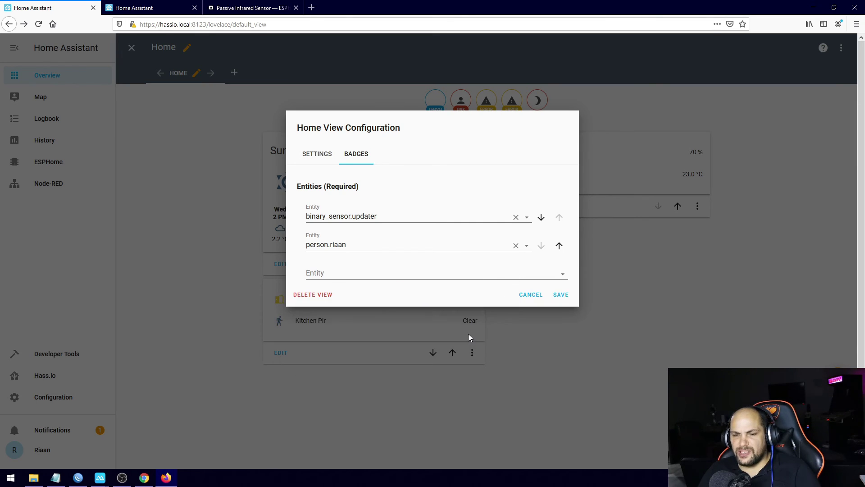
click(515, 217)
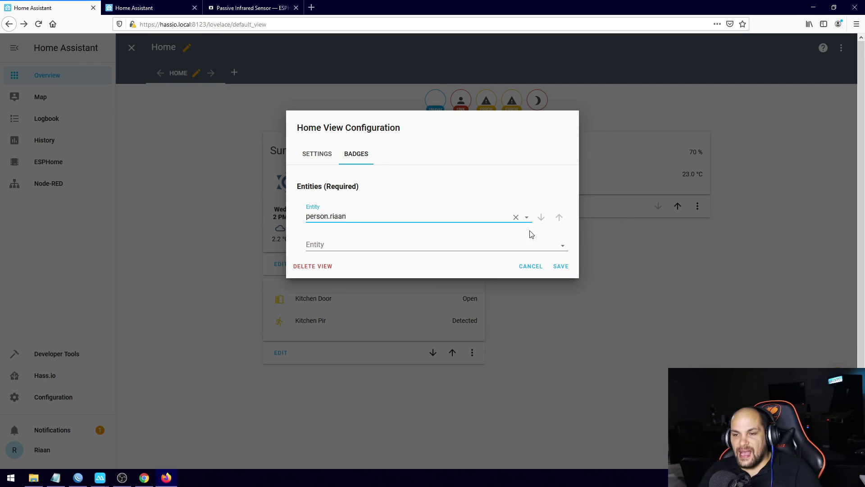
click(562, 267)
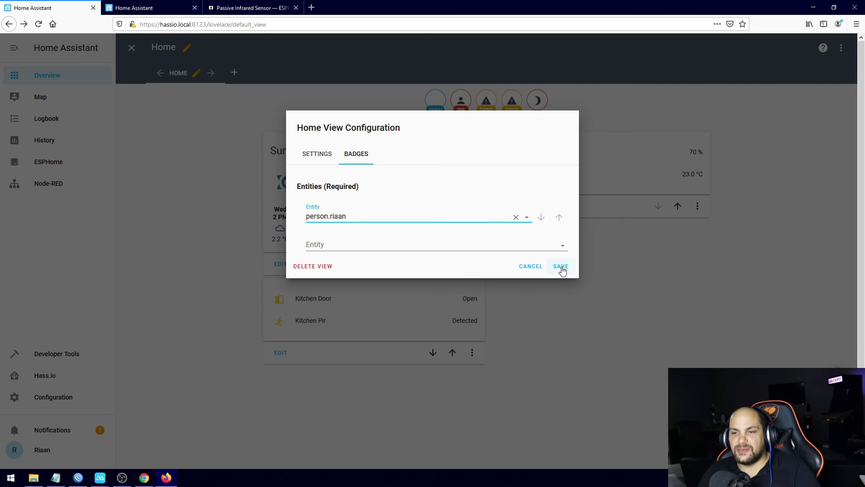